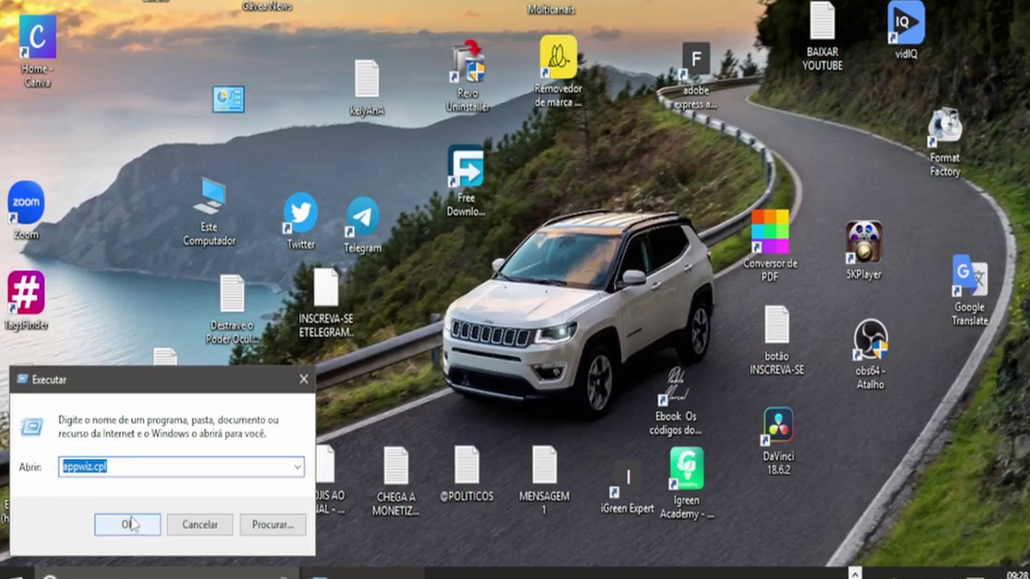
Step: Open Programs and Features with appwiz.cpl and uninstall Microsoft Office Standard 2019 - pt-br, allowing Microsoft Word to close
click(128, 524)
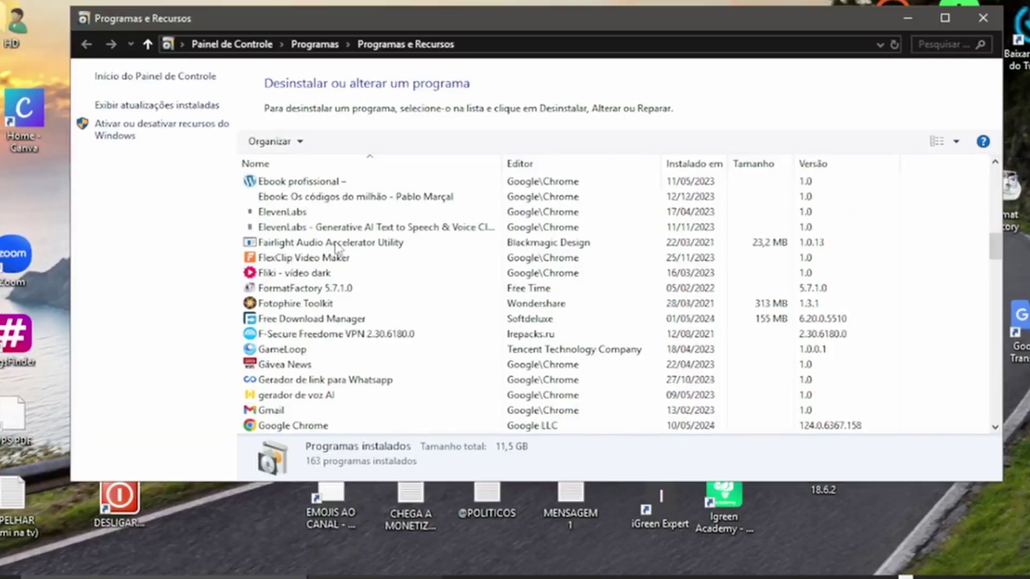
scroll(336, 247, down, 15)
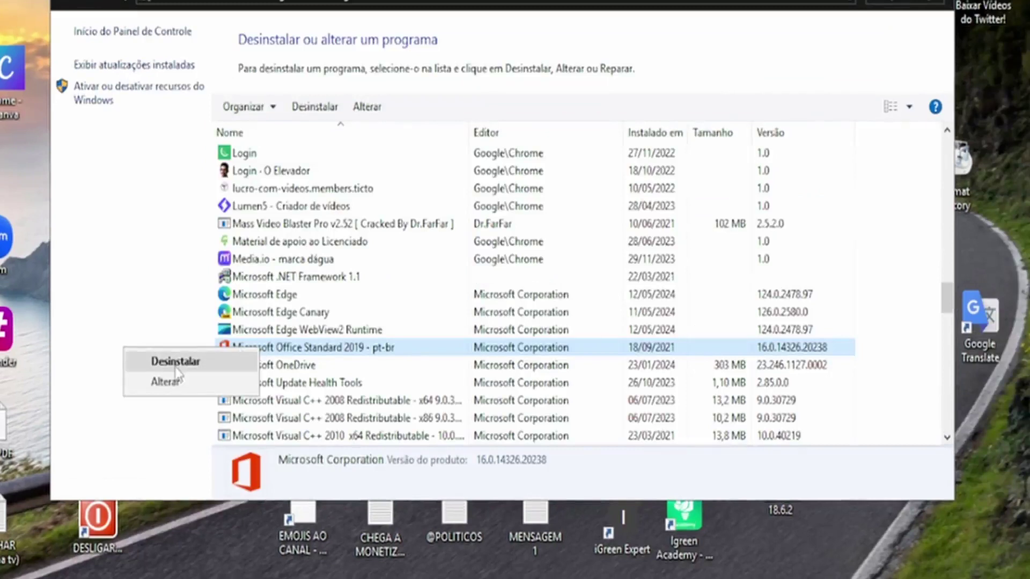
click(177, 369)
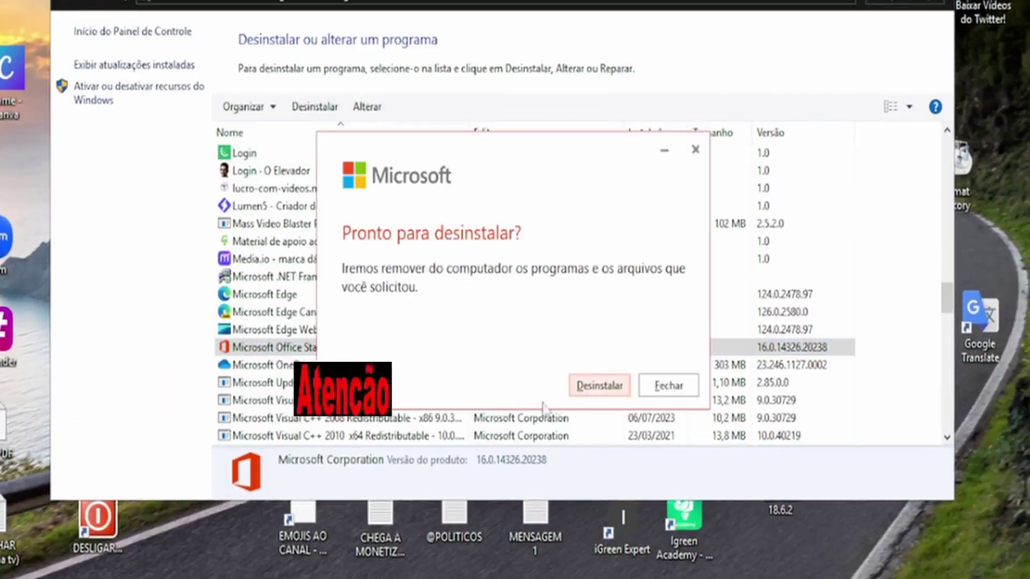
click(598, 385)
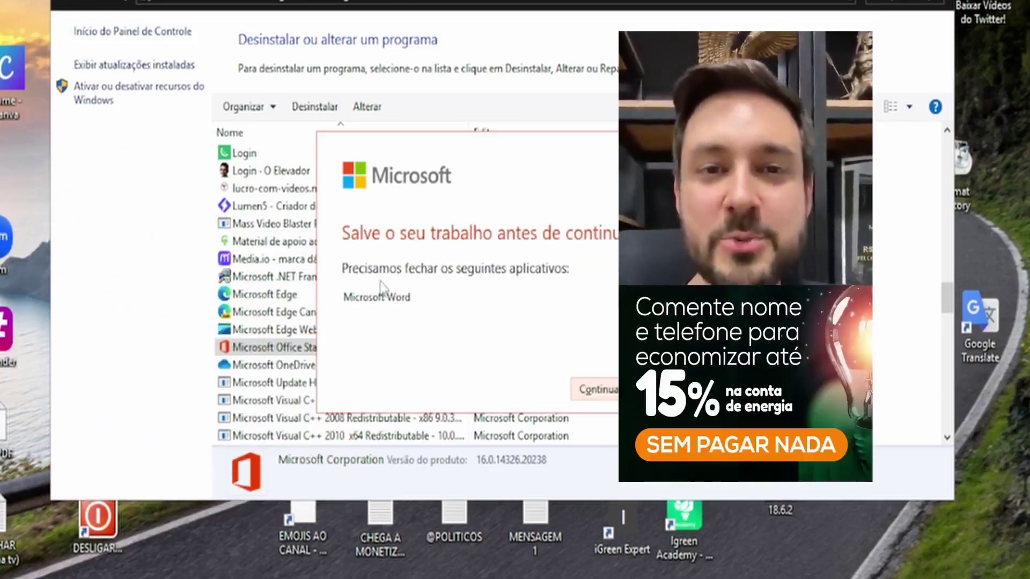
click(600, 390)
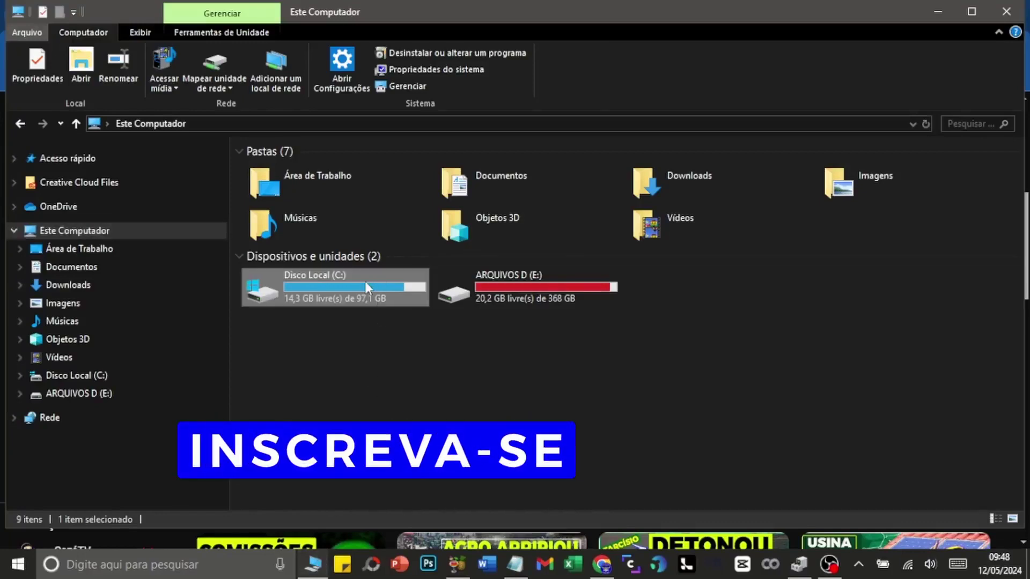
Step: Open Disco Local (C:) and delete the Nova pasta (2) folder
double_click(365, 281)
click(290, 439)
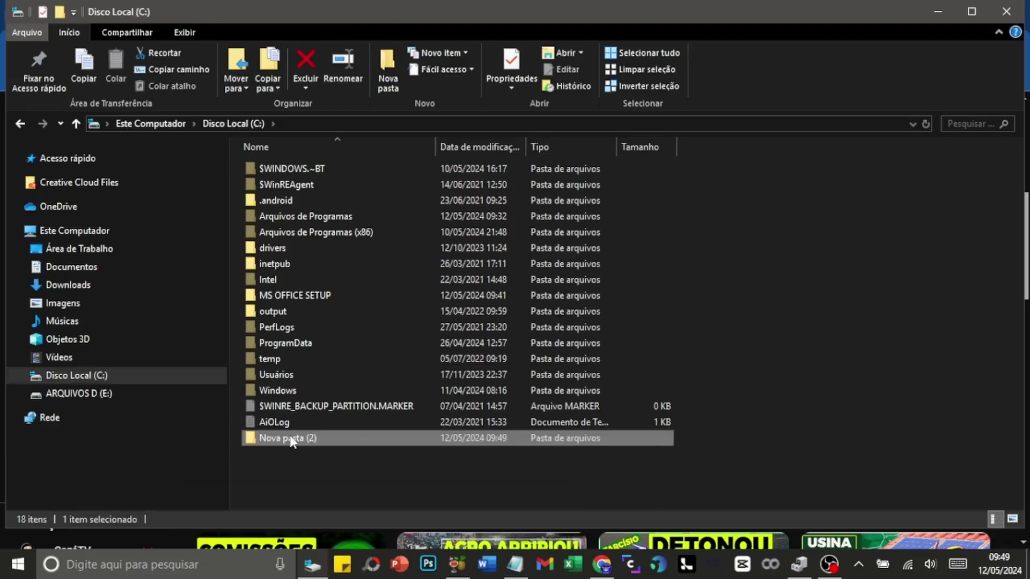
key(Delete)
Step: Open the name of the MS OFFICE SETUP folder on drive C: for editing
click(294, 290)
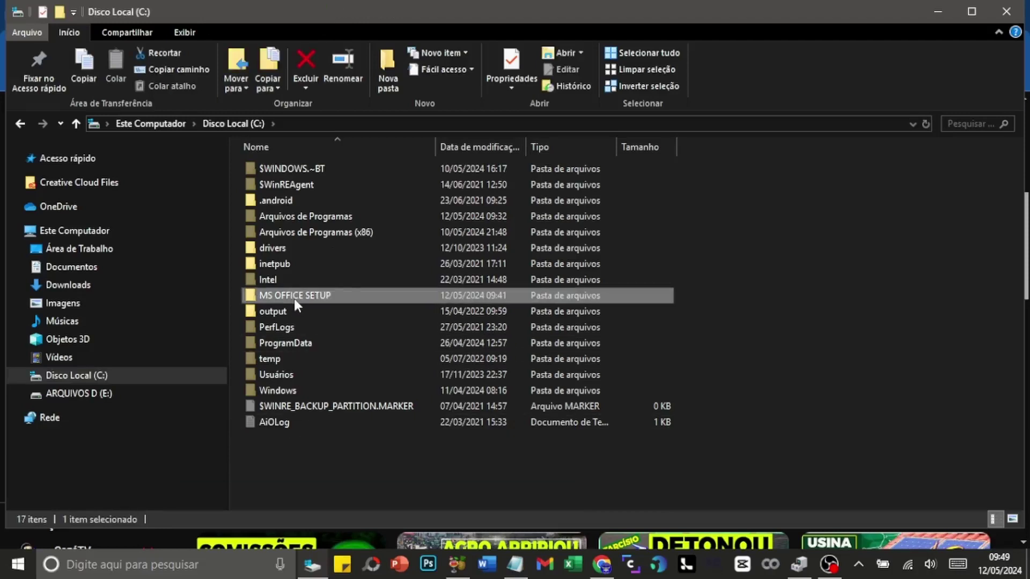
click(294, 296)
click(344, 296)
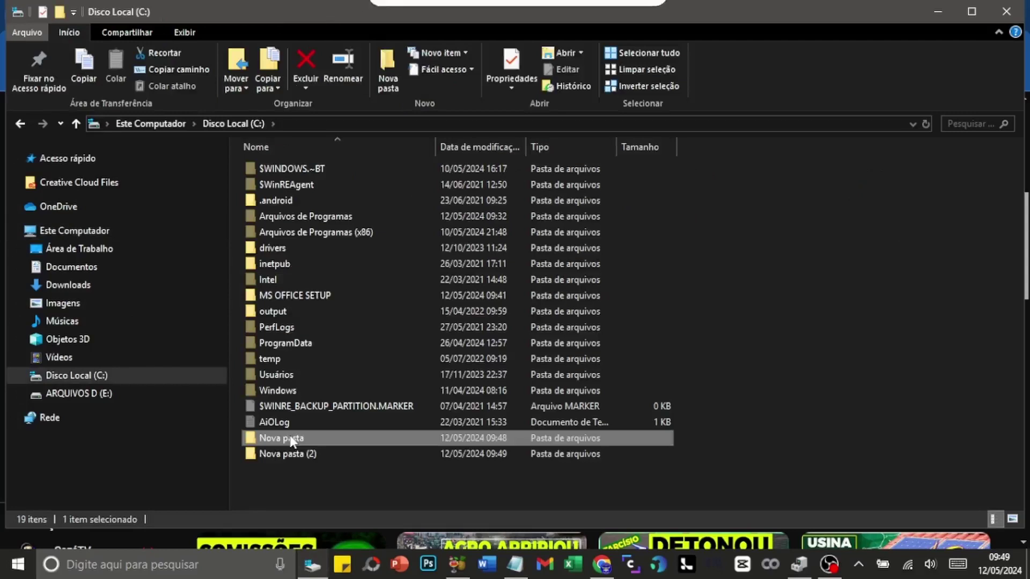
Step: Delete the Nova pasta and Nova pasta (2) folders from drive C:
key(Delete)
key(Delete)
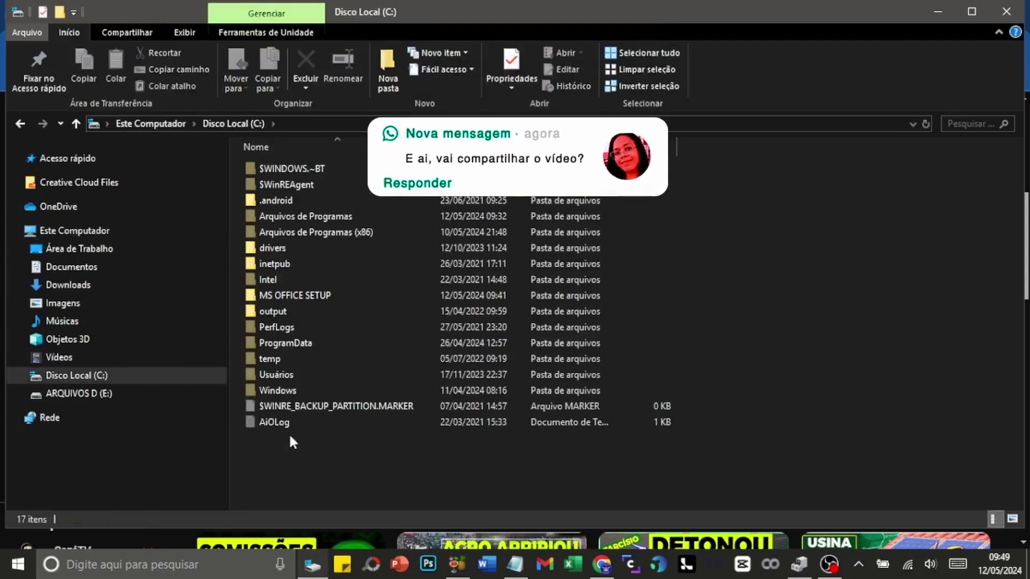
Step: Open the MS OFFICE SETUP folder's name for editing and leave it without entering a new name
click(294, 292)
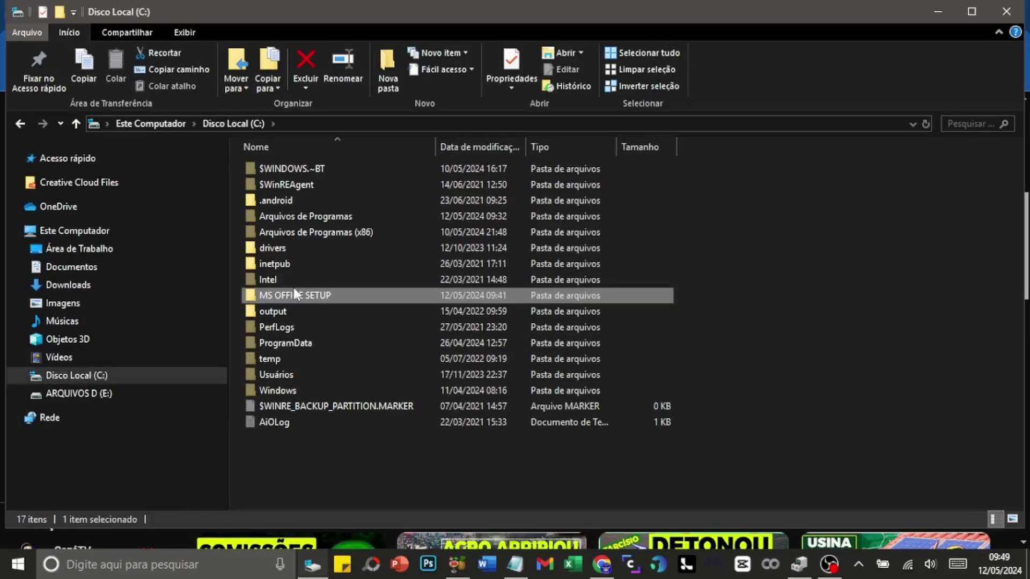
click(294, 297)
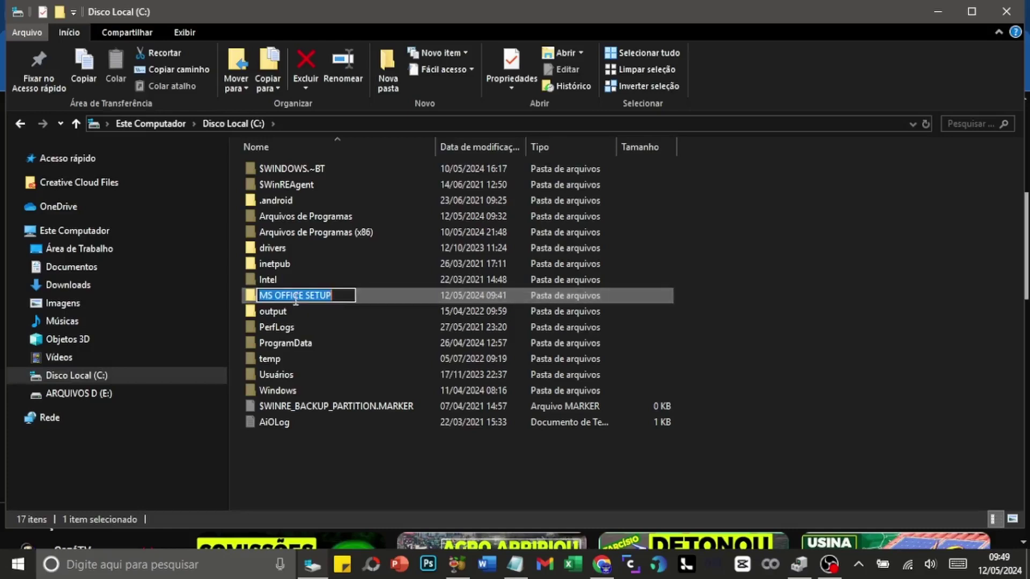
click(345, 296)
click(358, 325)
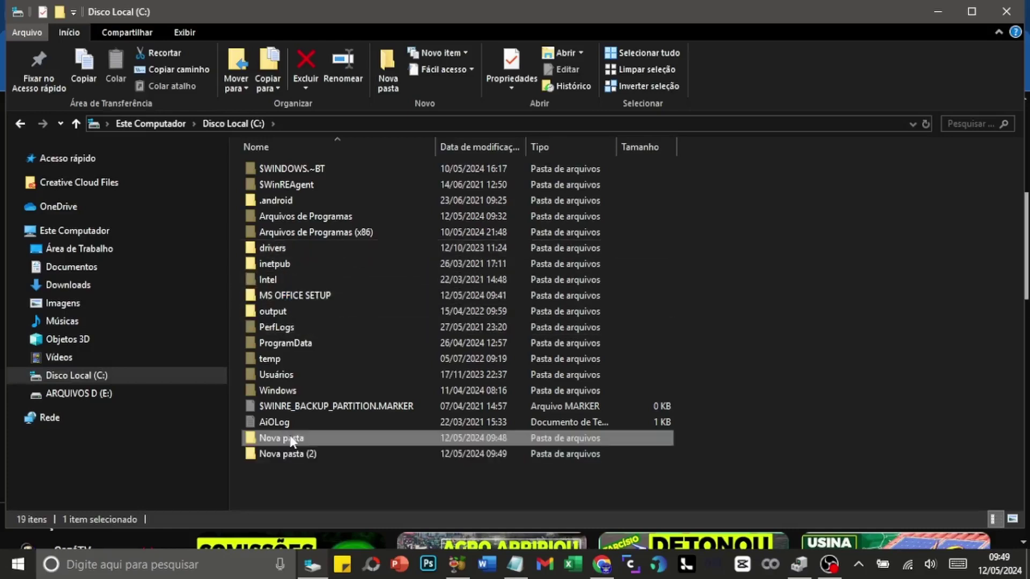
Step: Delete the Nova pasta and Nova pasta (2) folders from drive C: and open the MS OFFICE SETUP folder
key(Delete)
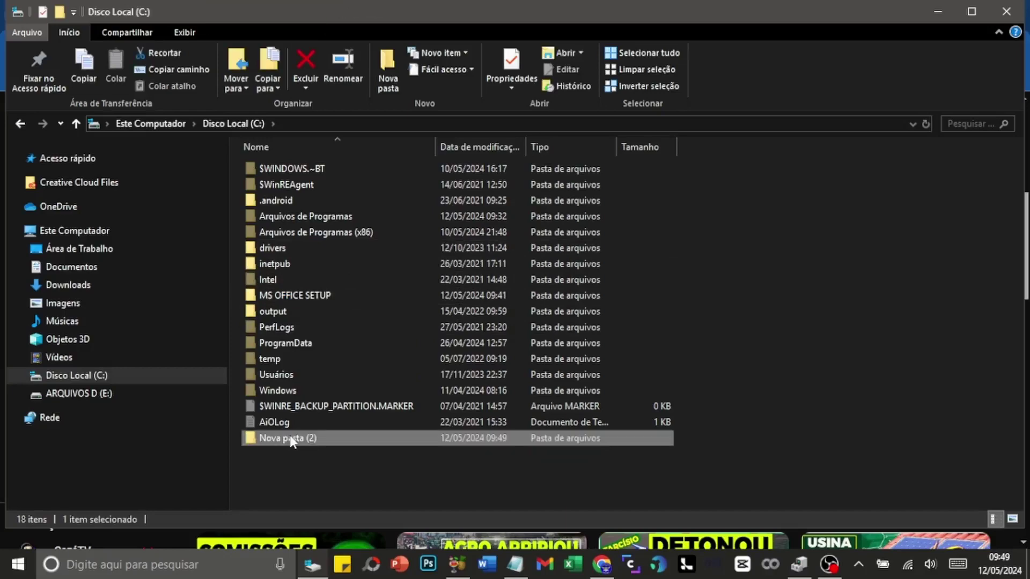
key(Delete)
click(293, 294)
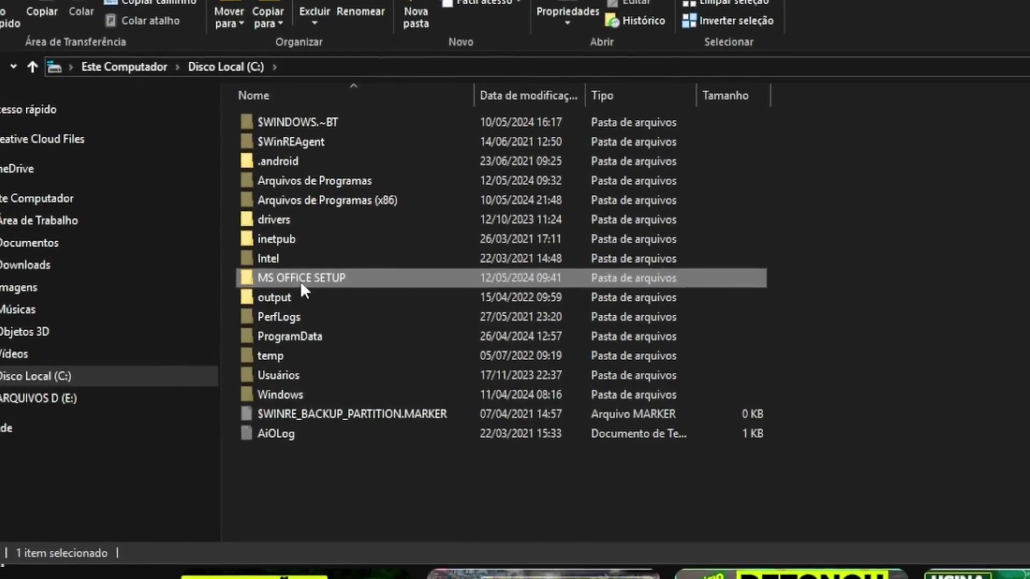
click(301, 281)
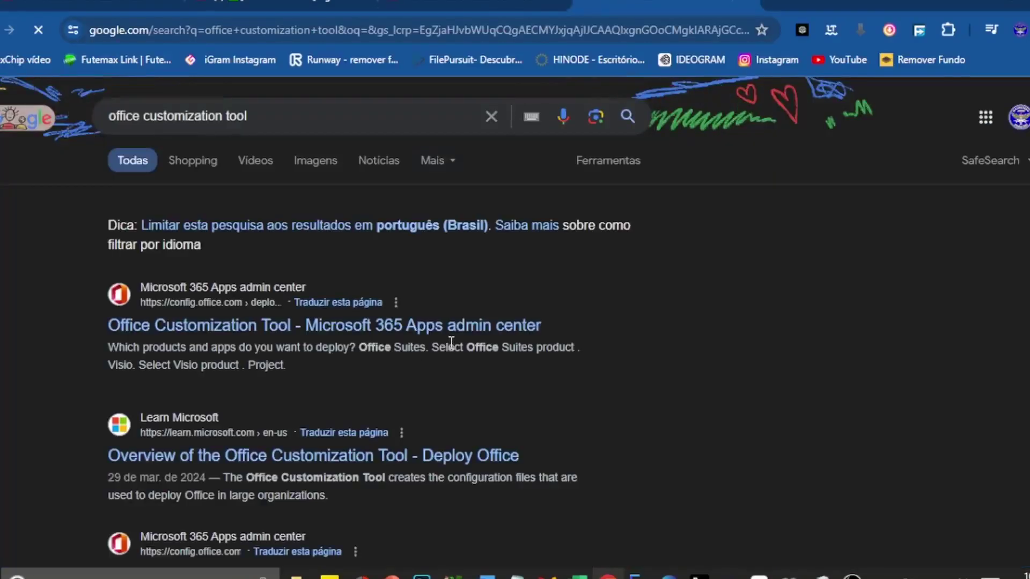
Step: Open the Office Customization Tool page of the Microsoft 365 Apps admin center from the Google search results
scroll(69, 322, down, 5)
scroll(217, 272, up, 5)
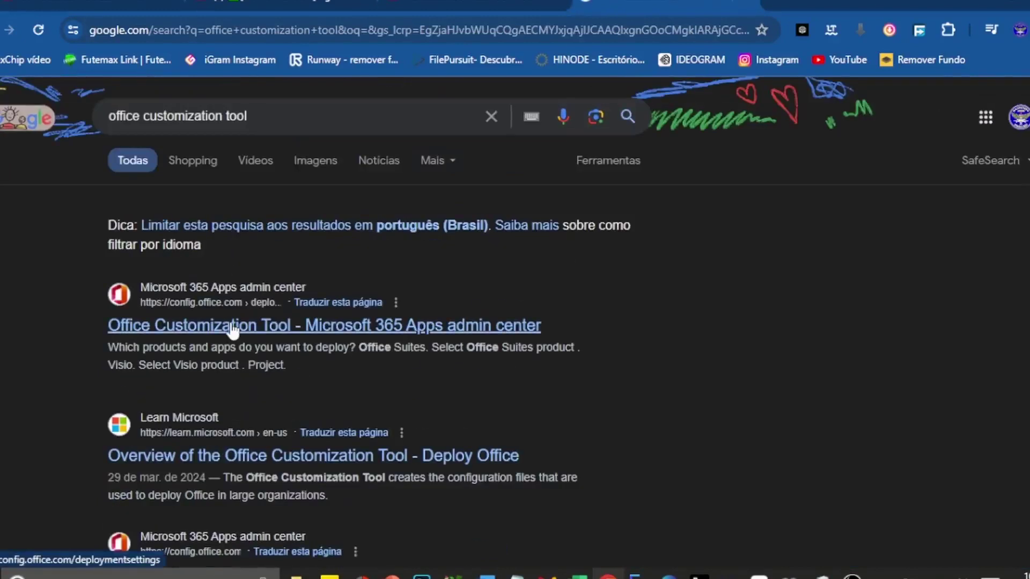
scroll(272, 400, down, 3)
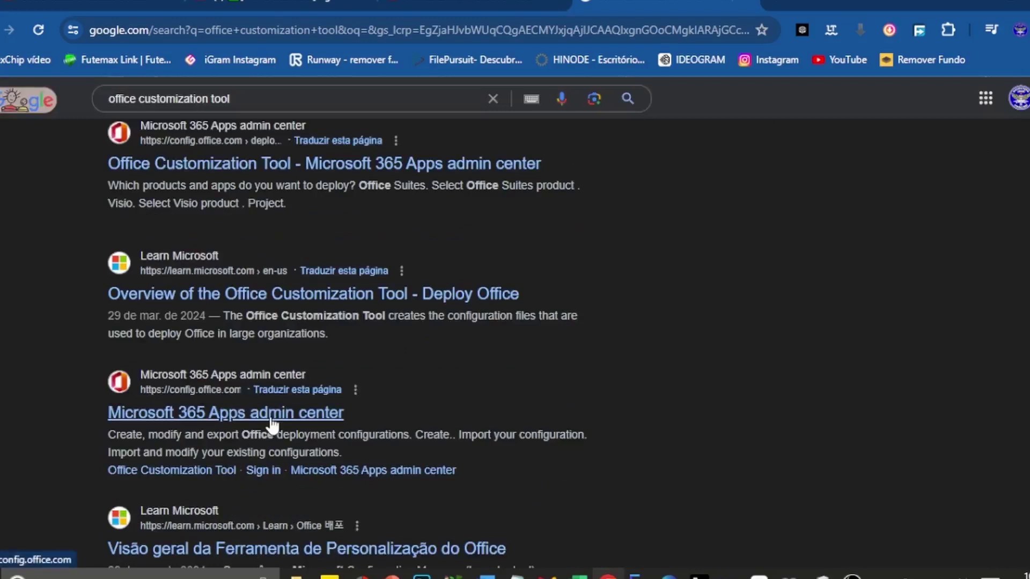
scroll(272, 424, up, 3)
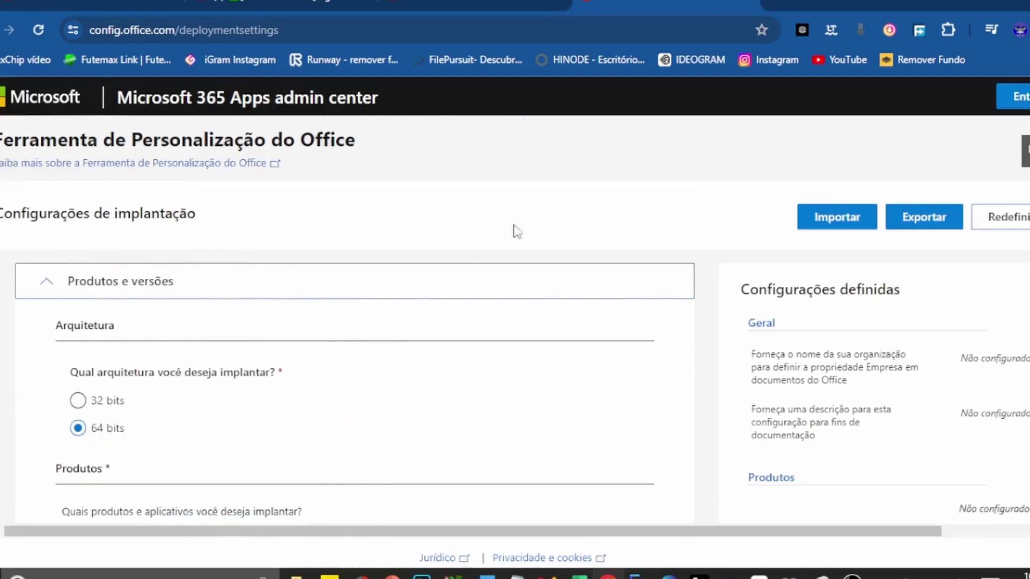
Step: Switch to File Explorer, check the system type in the properties of Este Computador, and close both windows
click(296, 575)
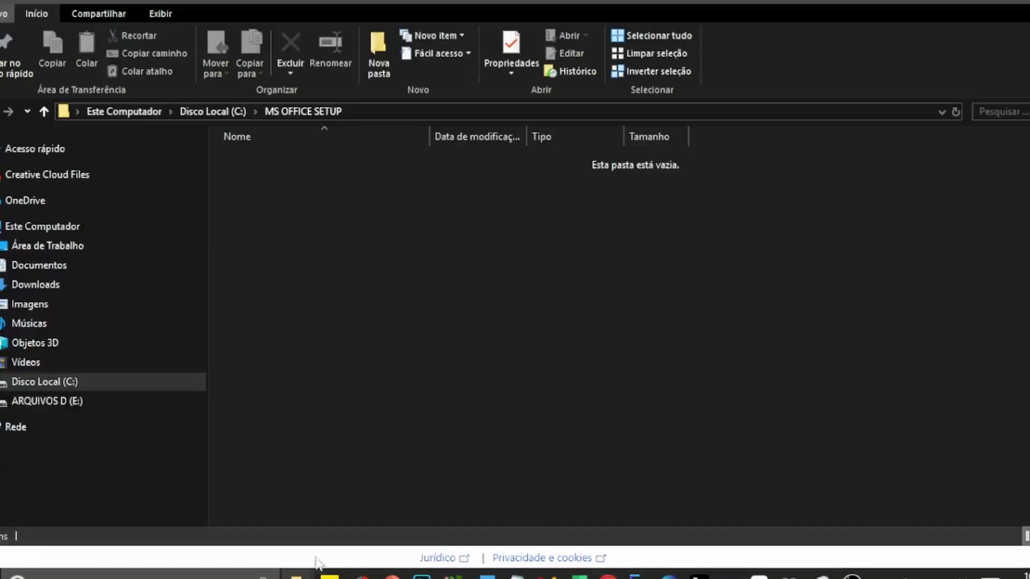
click(74, 227)
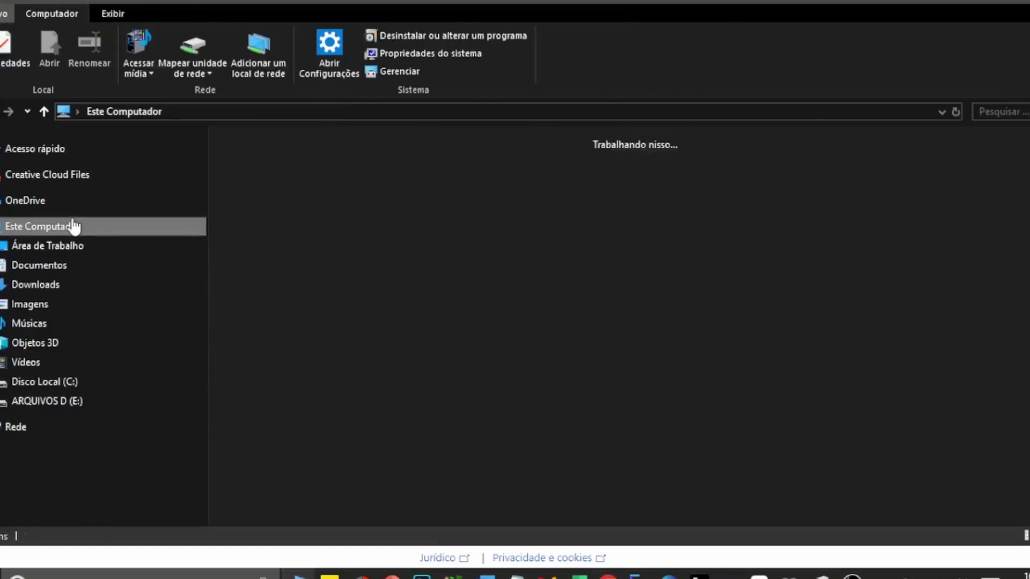
right_click(501, 376)
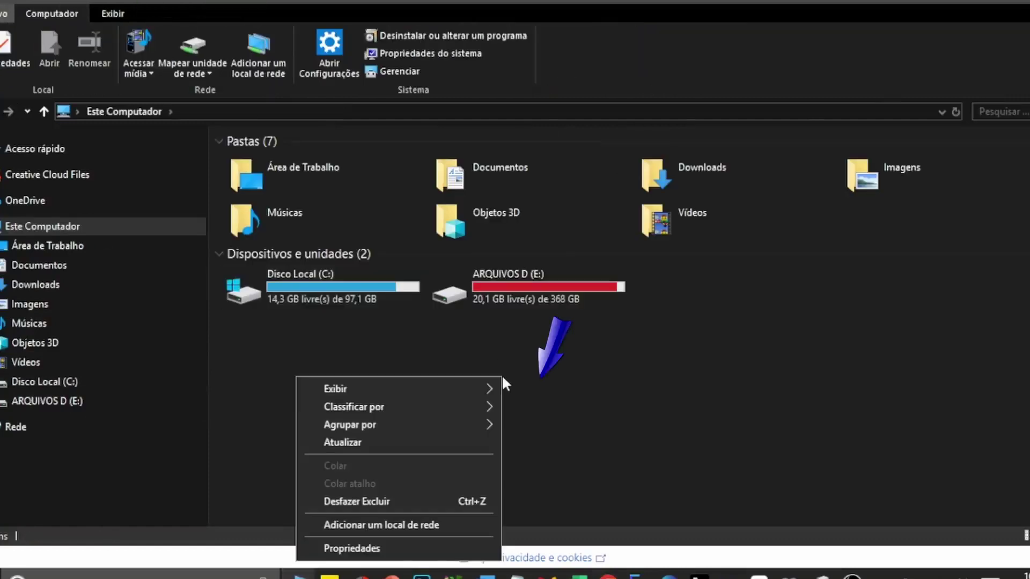
click(379, 548)
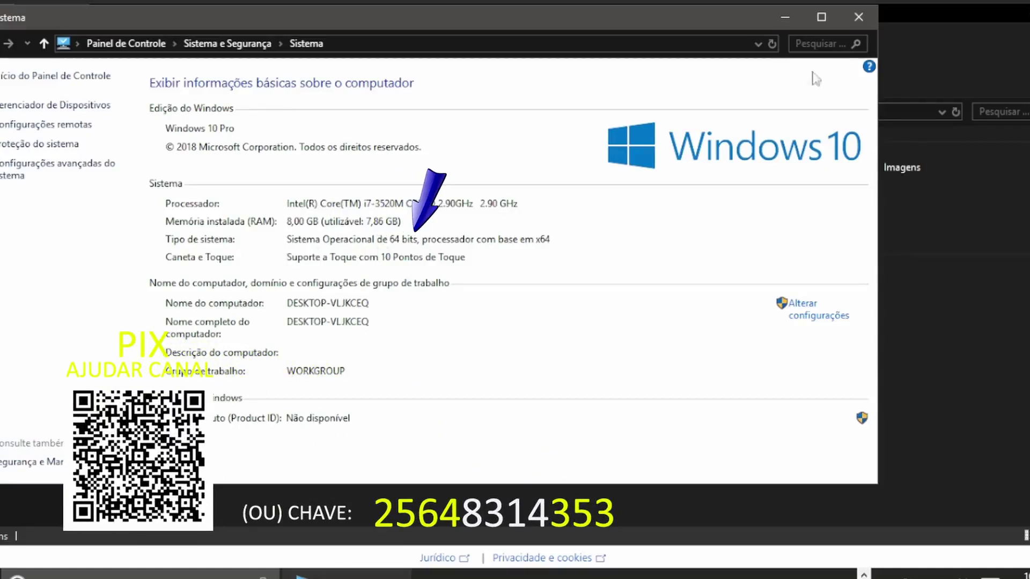
click(857, 18)
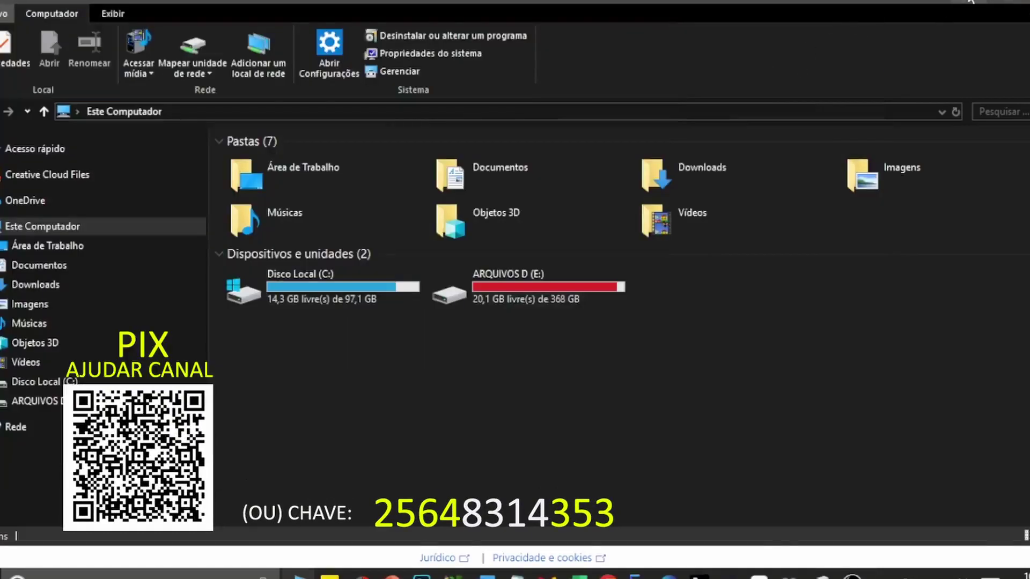
click(970, 2)
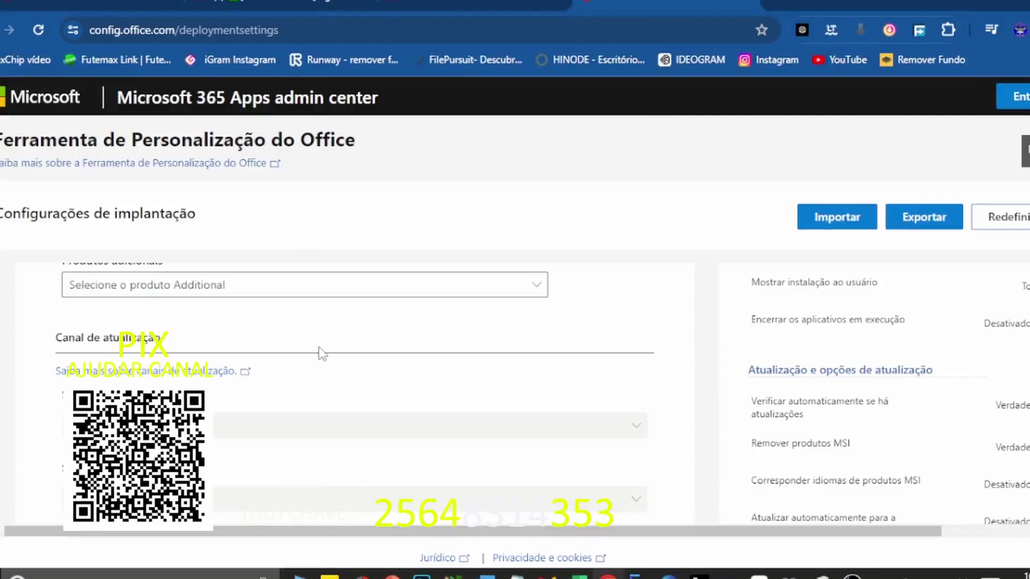
Step: Choose Office LTSC Professional Plus 2021 – Licença de Volume as the Office Suites product, keeping the 64-bit architecture
scroll(321, 354, up, 8)
scroll(332, 311, down, 2)
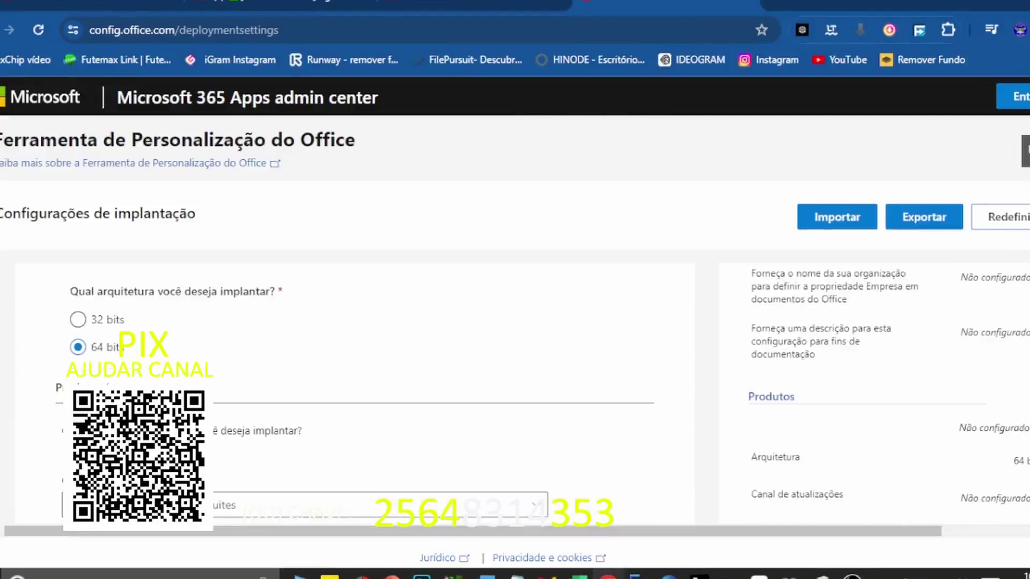
scroll(222, 393, down, 2)
scroll(223, 393, up, 2)
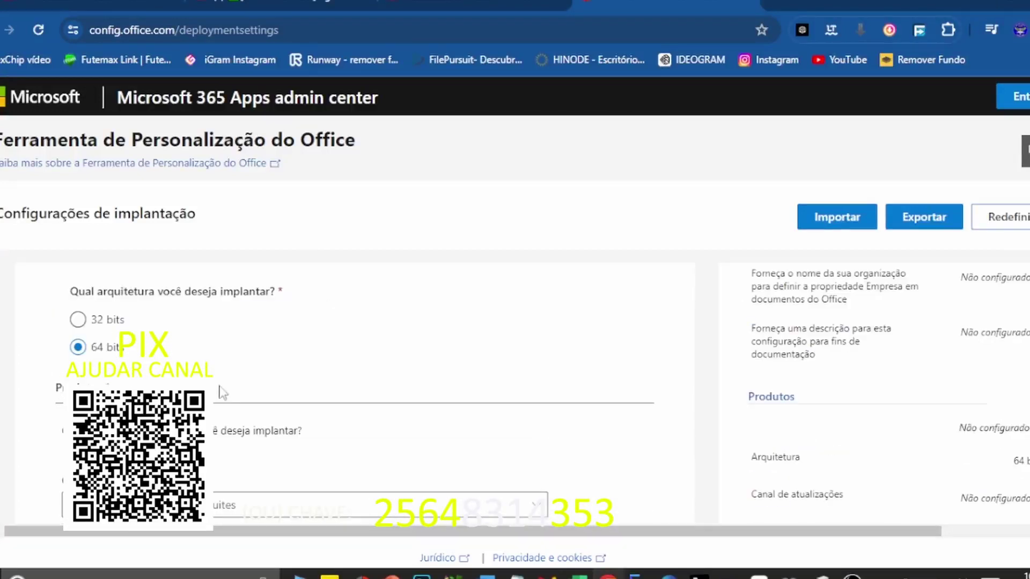
scroll(224, 393, down, 2)
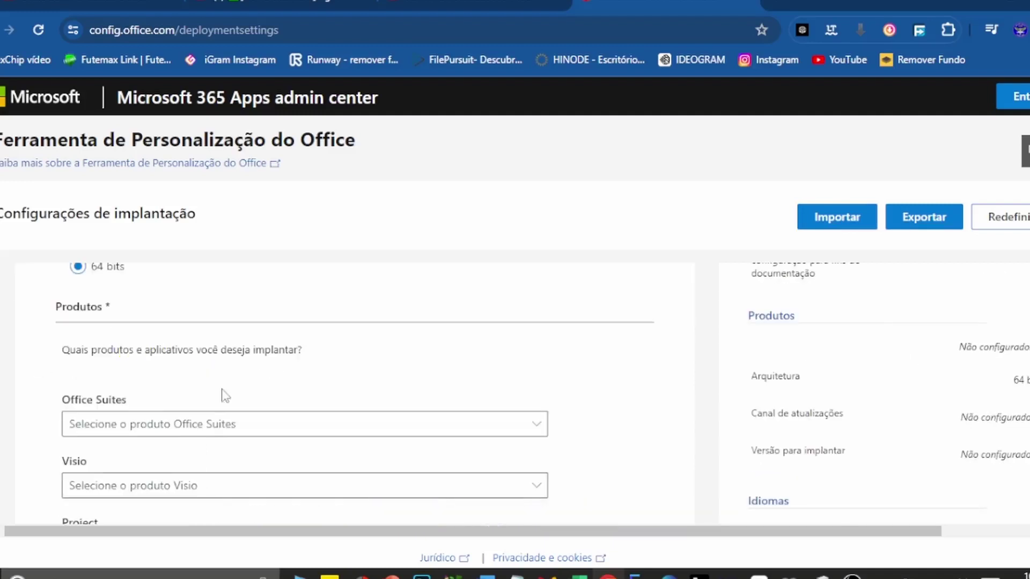
click(205, 427)
click(204, 432)
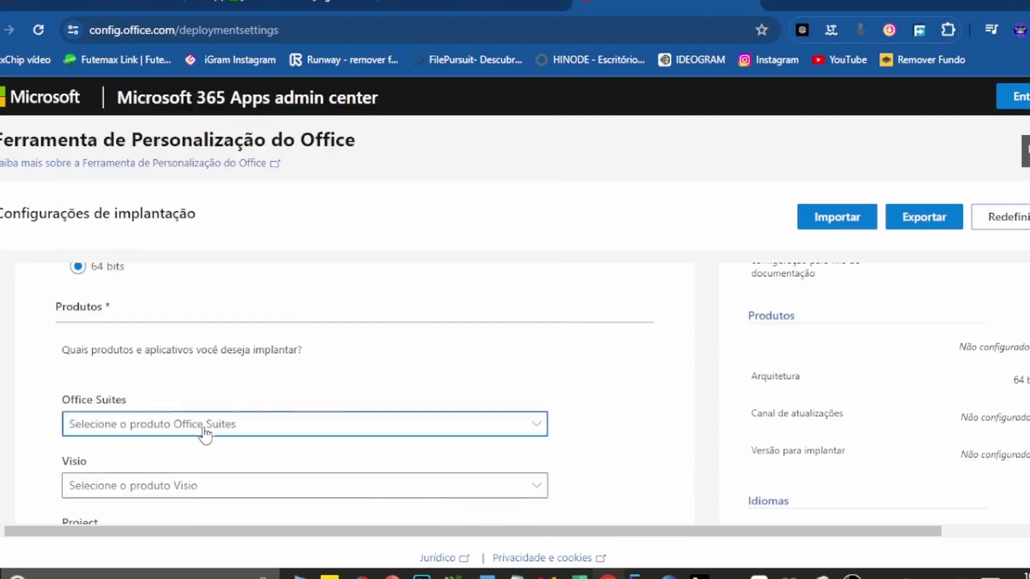
click(205, 432)
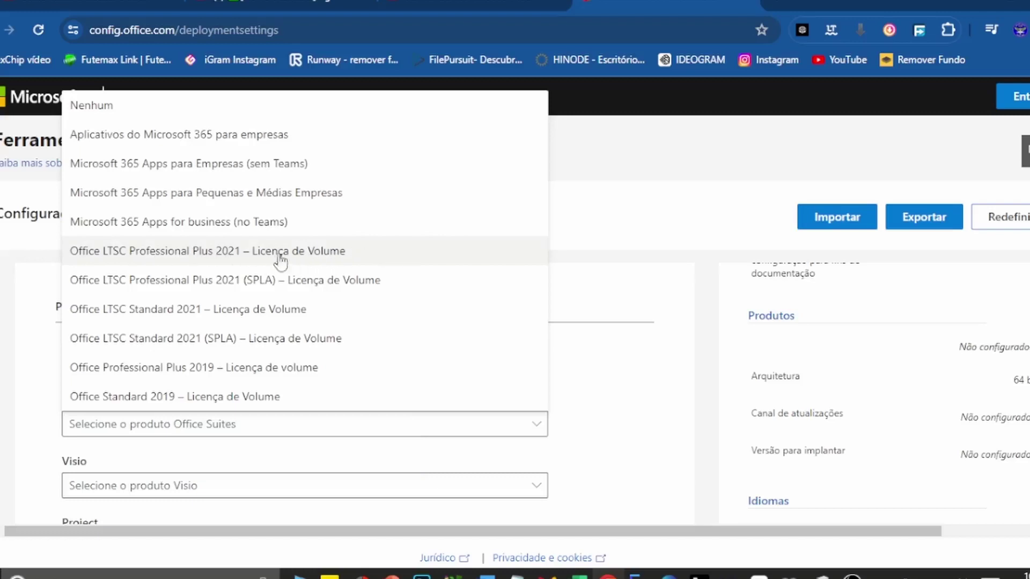
click(253, 254)
click(253, 254)
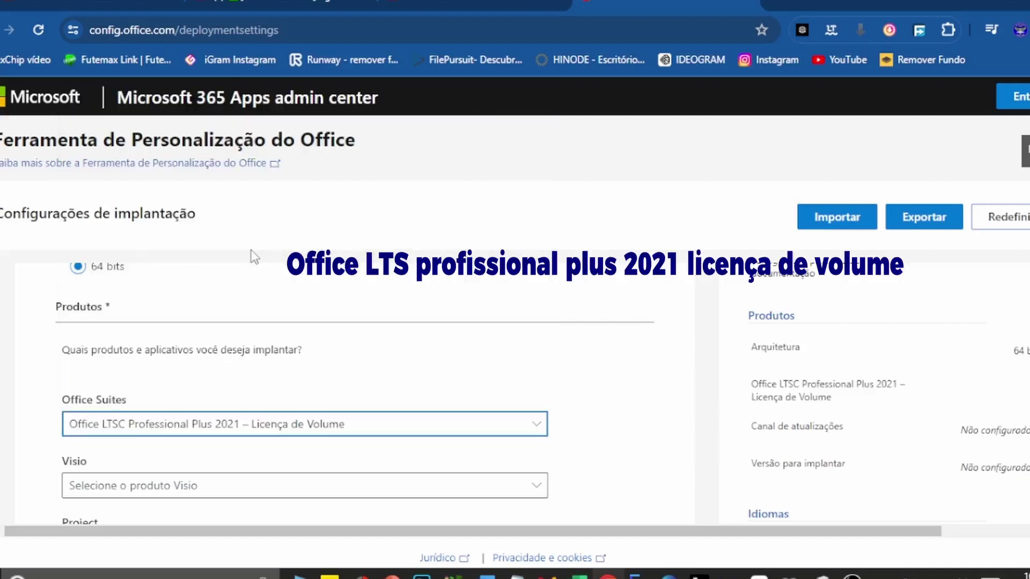
Step: Review the deployment settings for architecture, products, update channel, version and included applications
scroll(341, 348, down, 10)
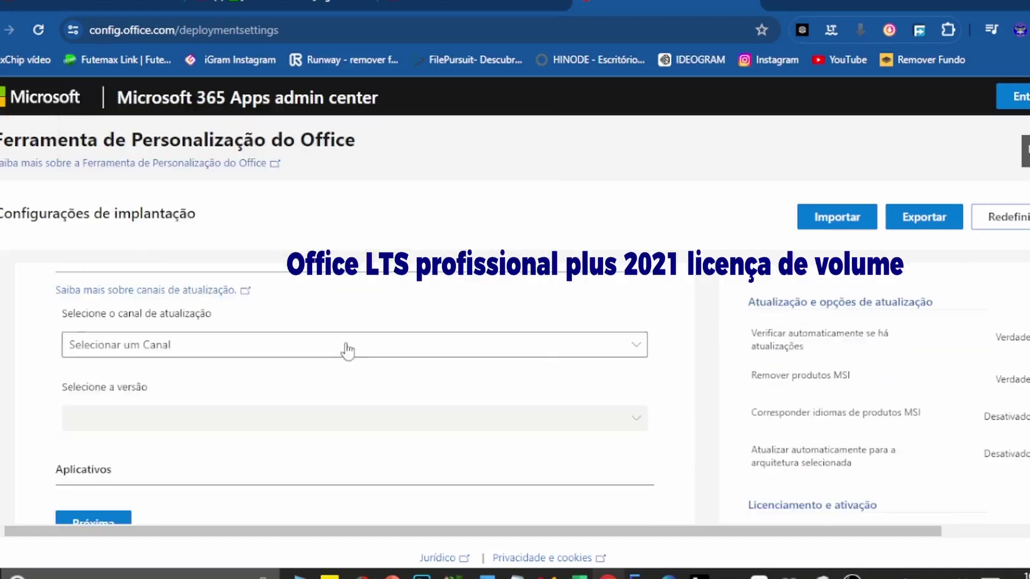
scroll(343, 348, up, 8)
scroll(348, 349, down, 5)
scroll(347, 348, up, 2)
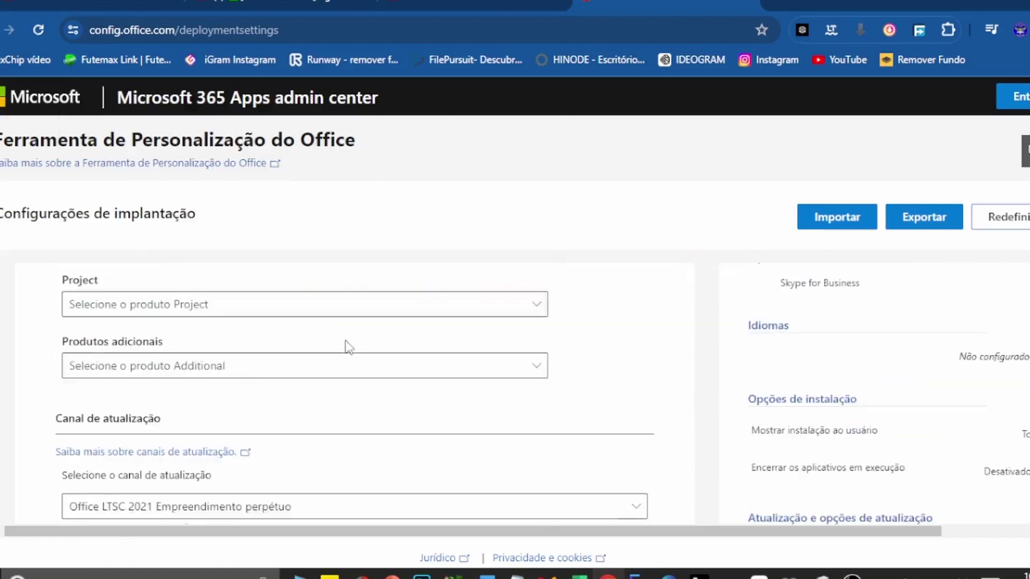
scroll(348, 349, down, 5)
scroll(348, 349, up, 3)
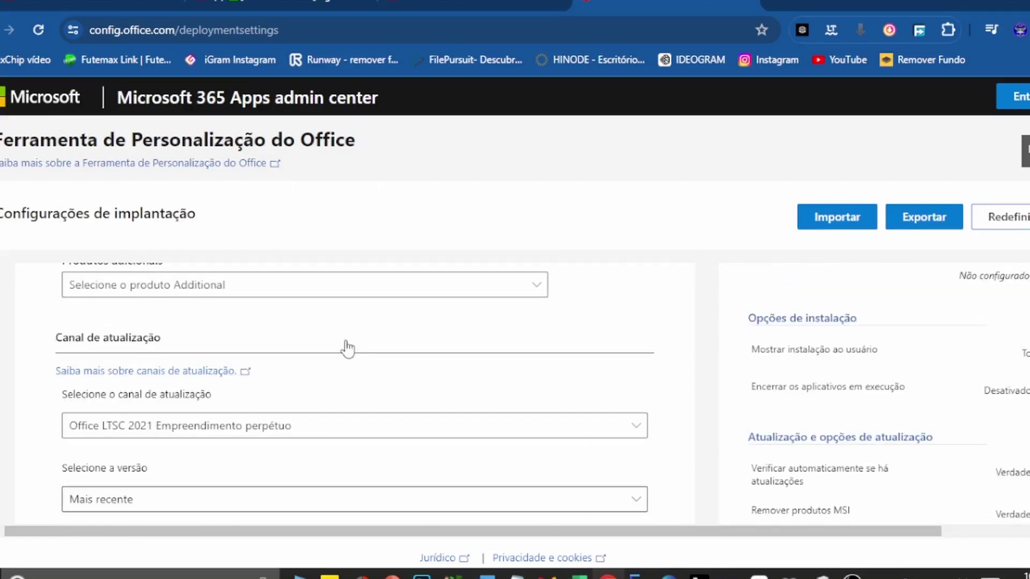
scroll(348, 347, up, 5)
scroll(349, 347, up, 3)
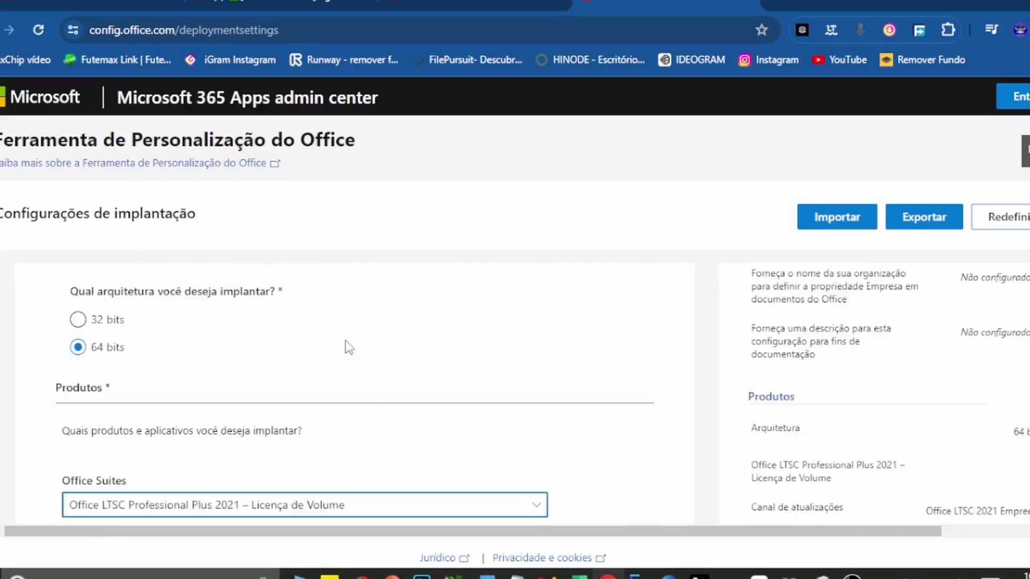
scroll(349, 348, down, 7)
scroll(349, 348, down, 6)
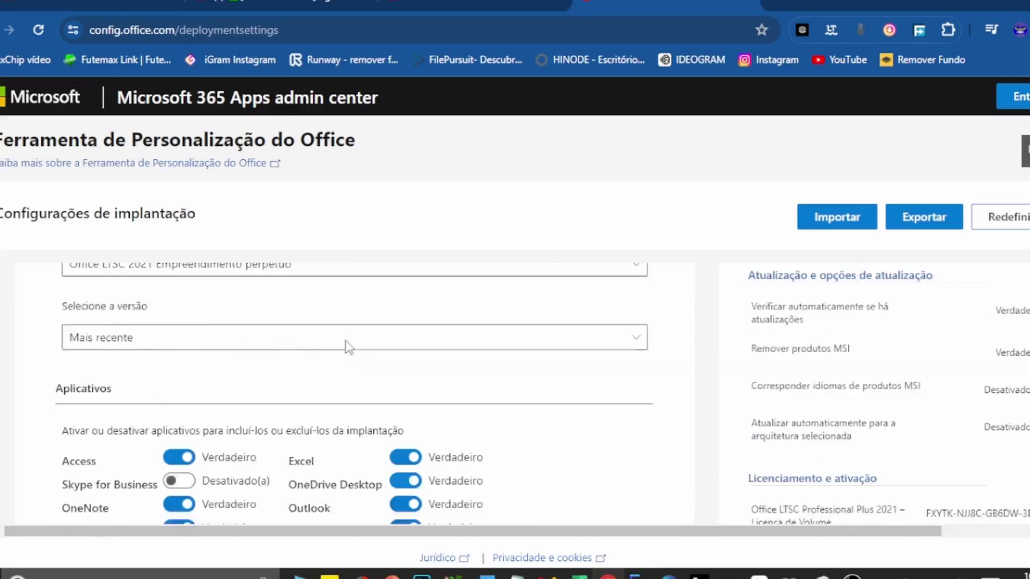
Step: Proceed from the products and applications settings to Idioma and choose Português (Brasil) as the primary language
scroll(349, 348, down, 2)
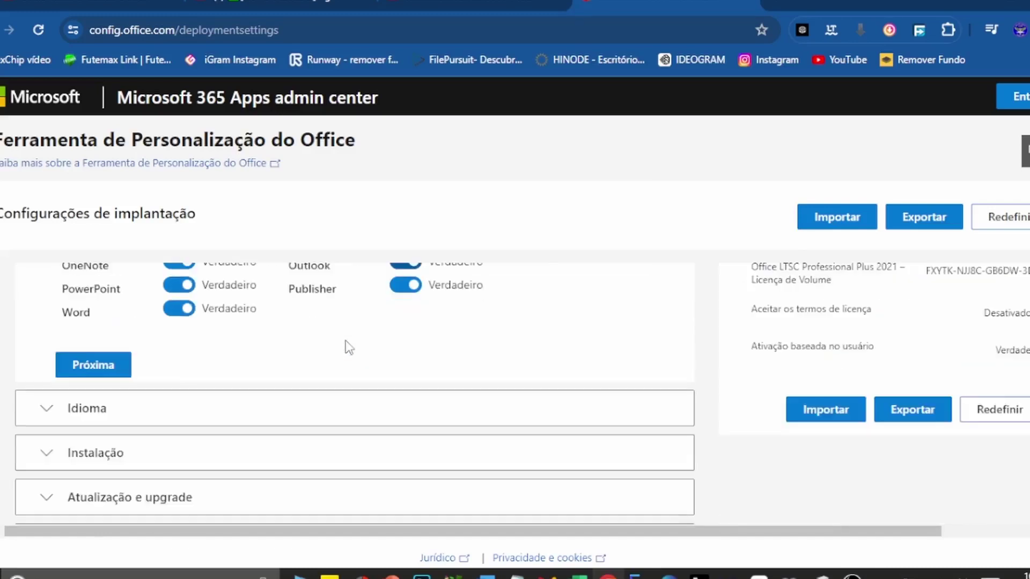
click(98, 363)
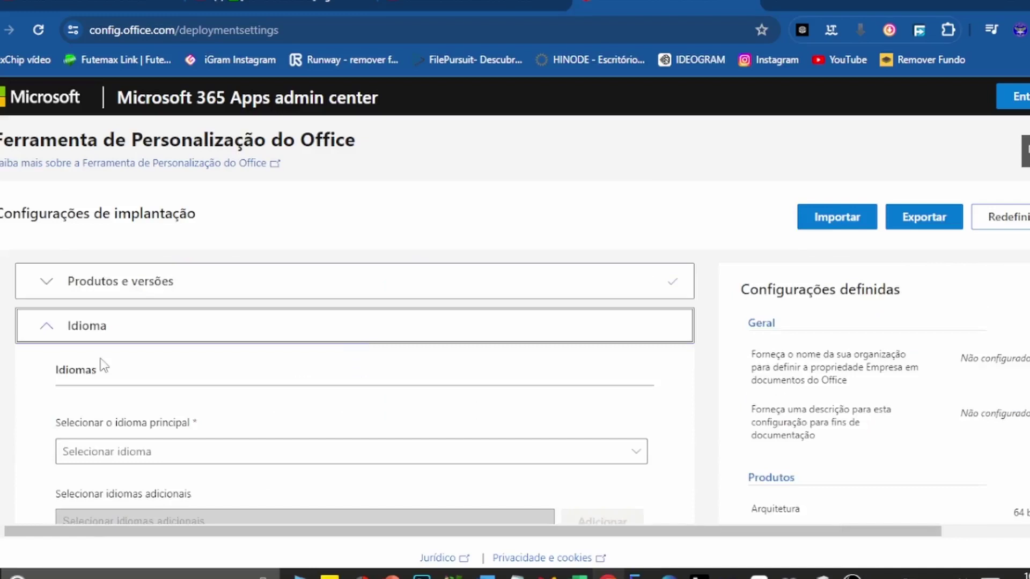
click(44, 329)
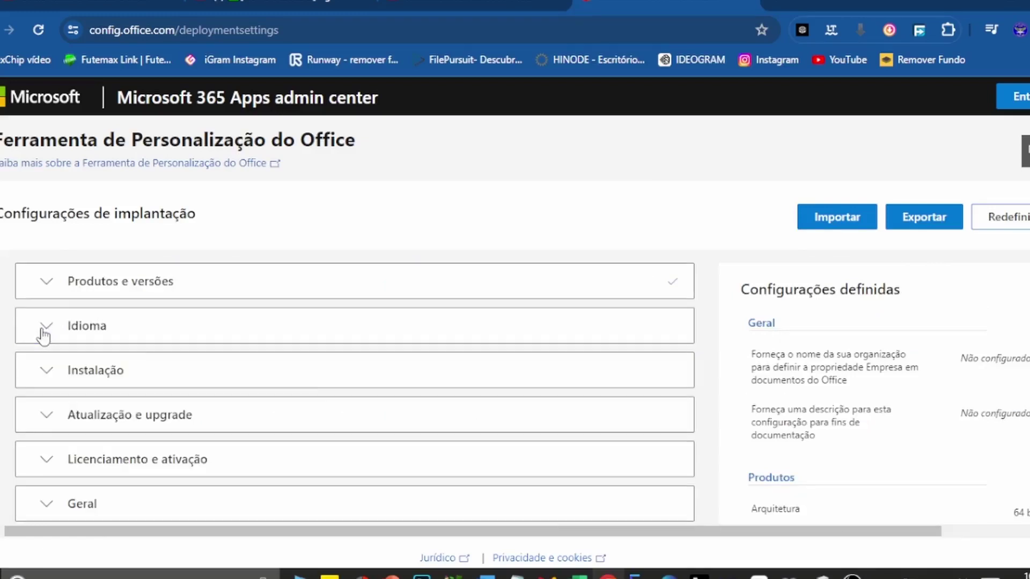
click(53, 329)
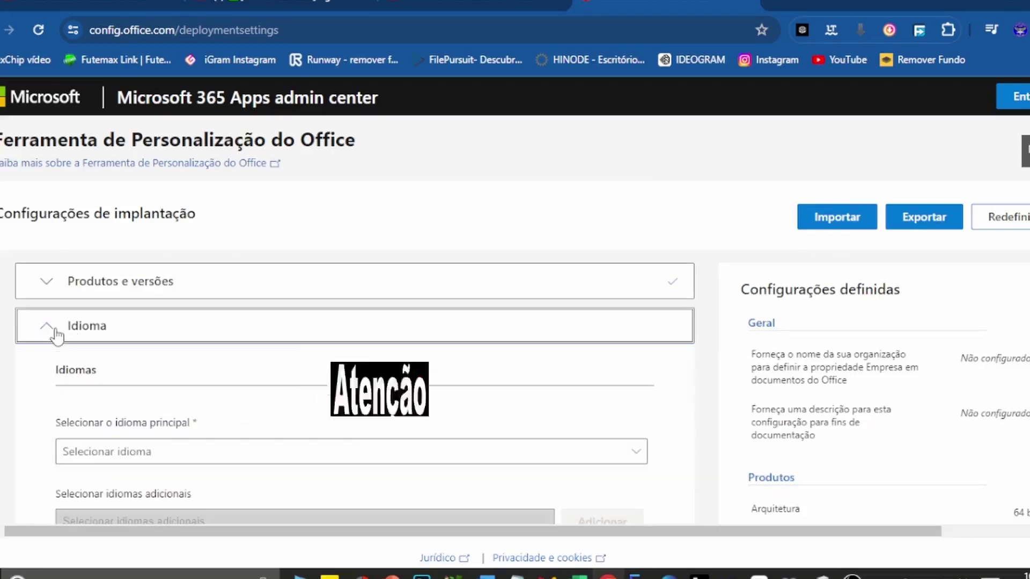
click(168, 453)
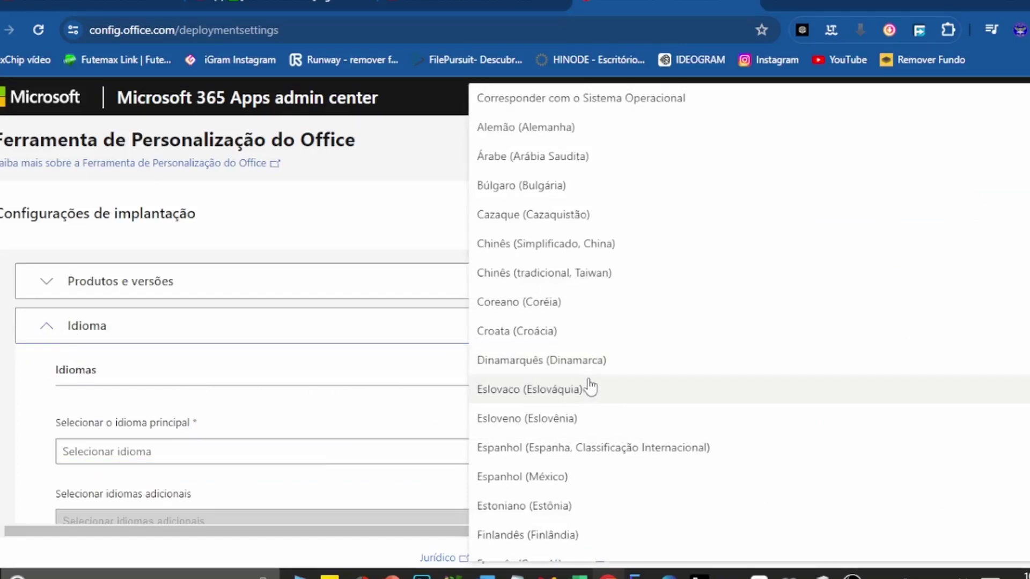
scroll(590, 378, down, 9)
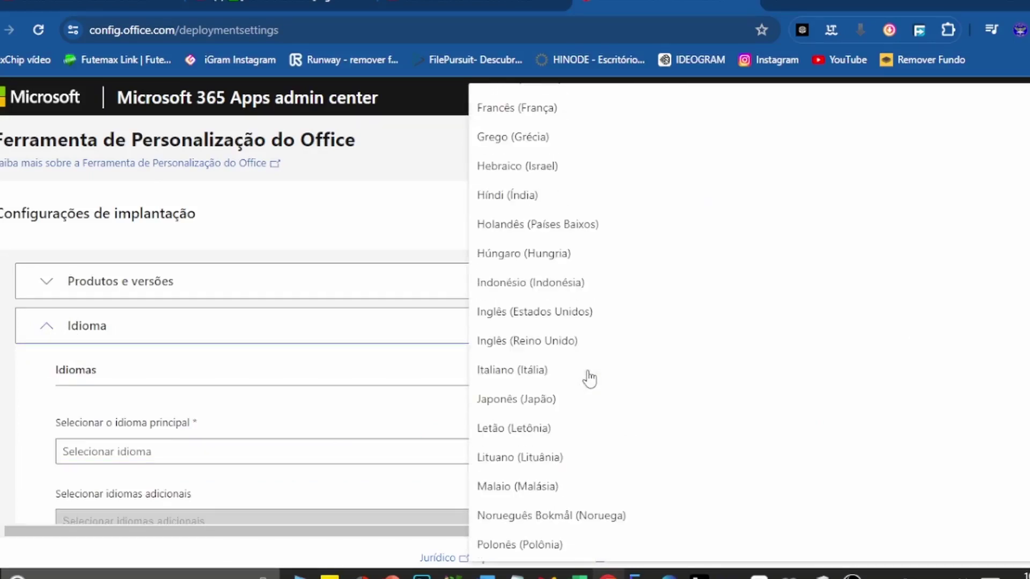
scroll(613, 342, down, 3)
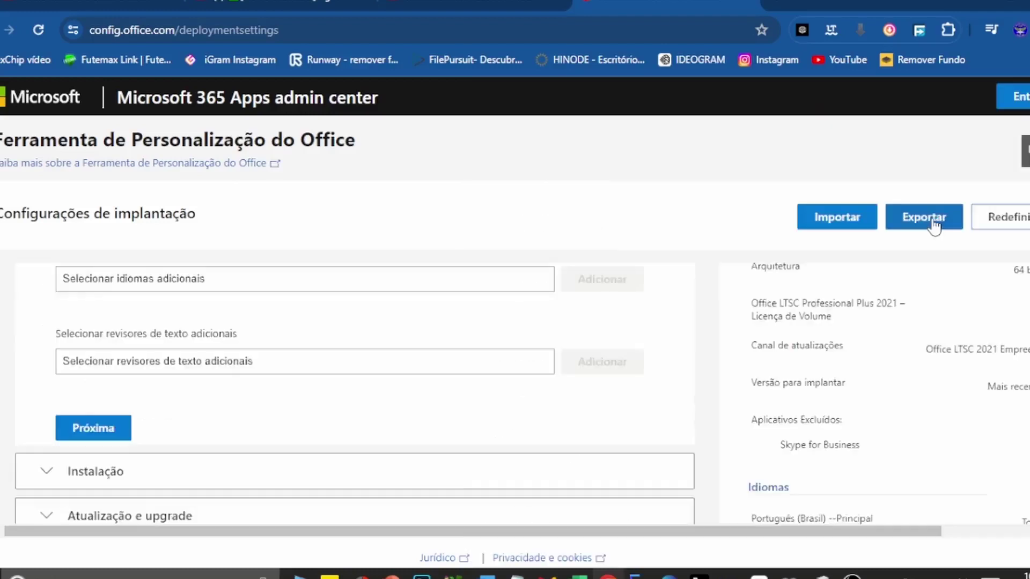
Step: Start exporting the deployment configuration and choose Formatos Office Open XML as the default file format
click(933, 225)
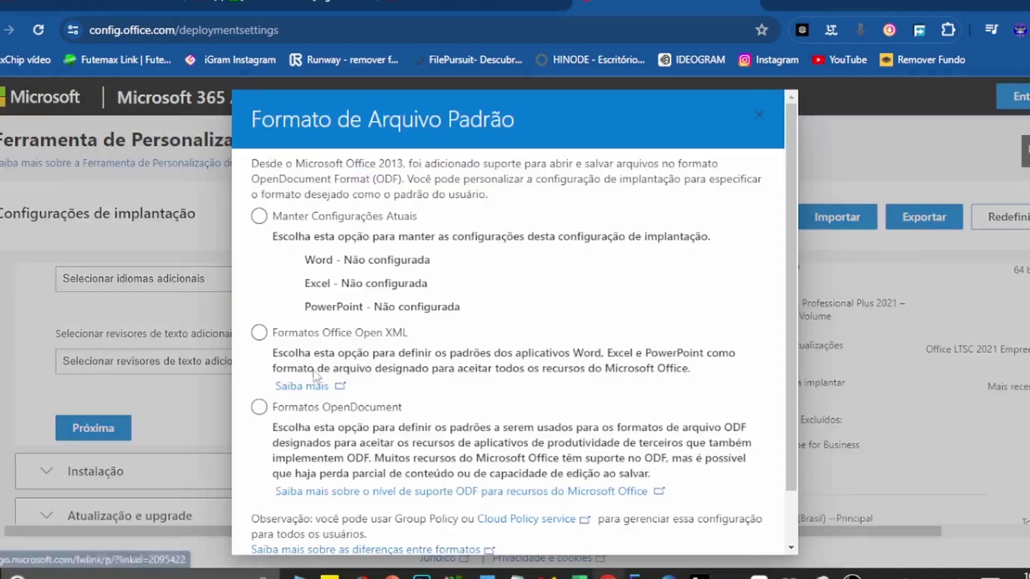
scroll(686, 303, down, 1)
scroll(687, 303, up, 1)
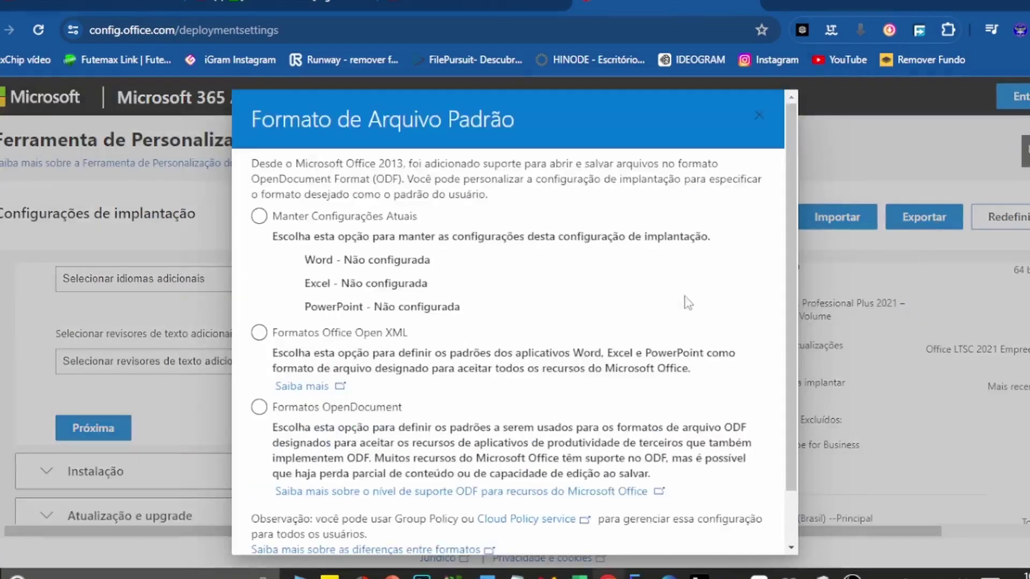
scroll(687, 303, down, 1)
scroll(687, 303, up, 1)
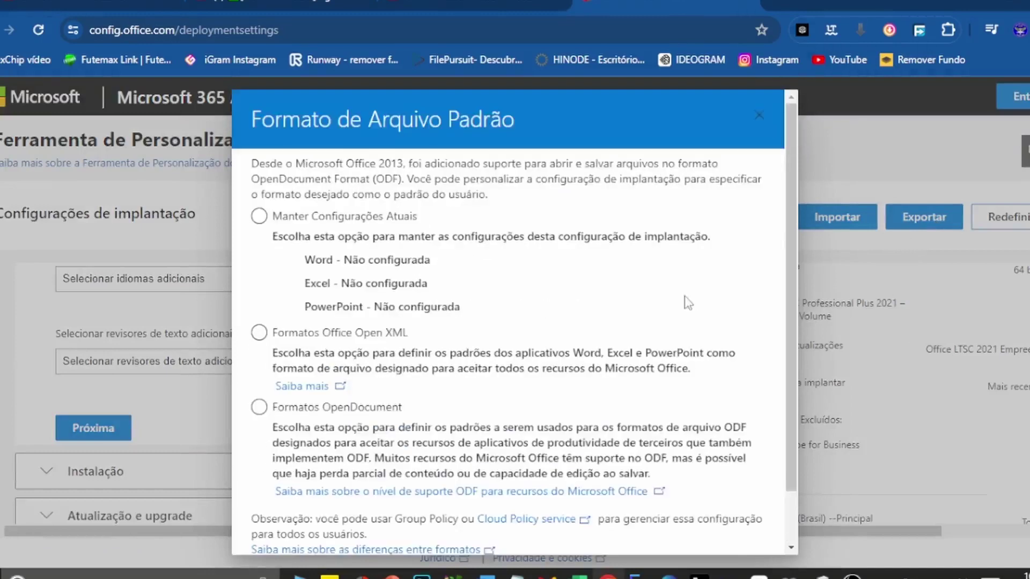
click(260, 334)
scroll(663, 405, down, 1)
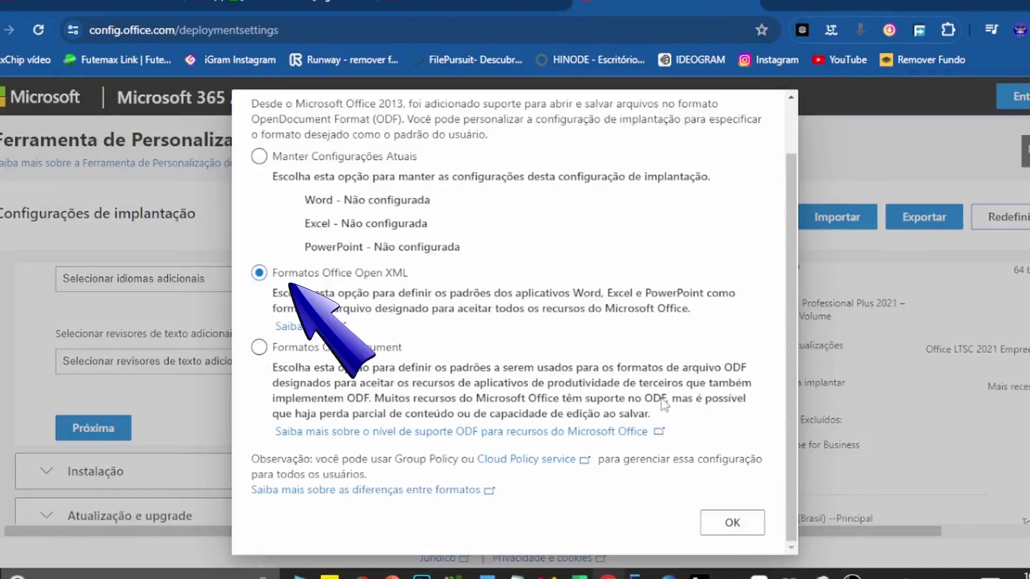
click(732, 522)
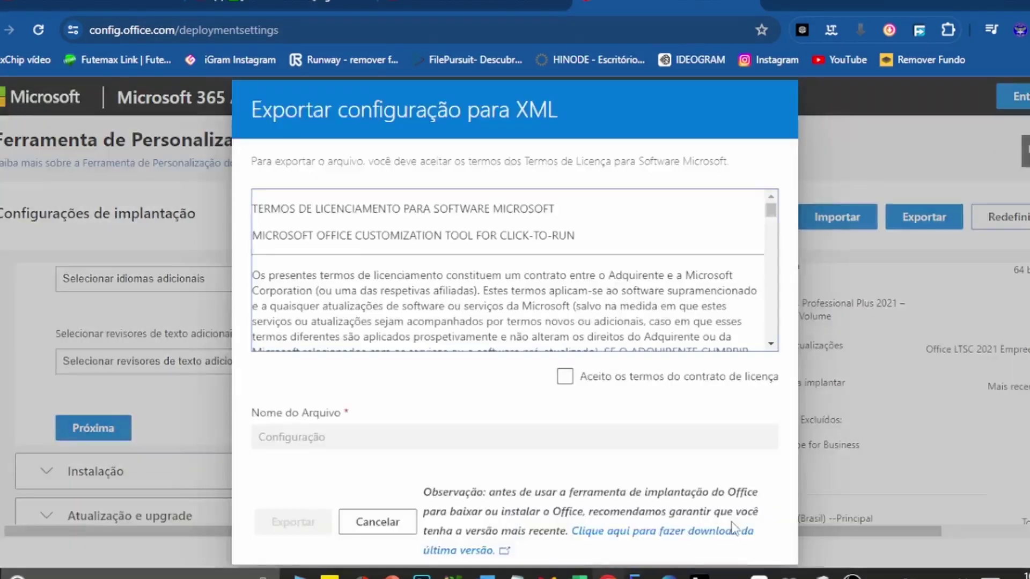
Step: Accept the licence agreement terms and export the configuration to XML under the file name Configuração
click(639, 375)
scroll(654, 286, down, 2)
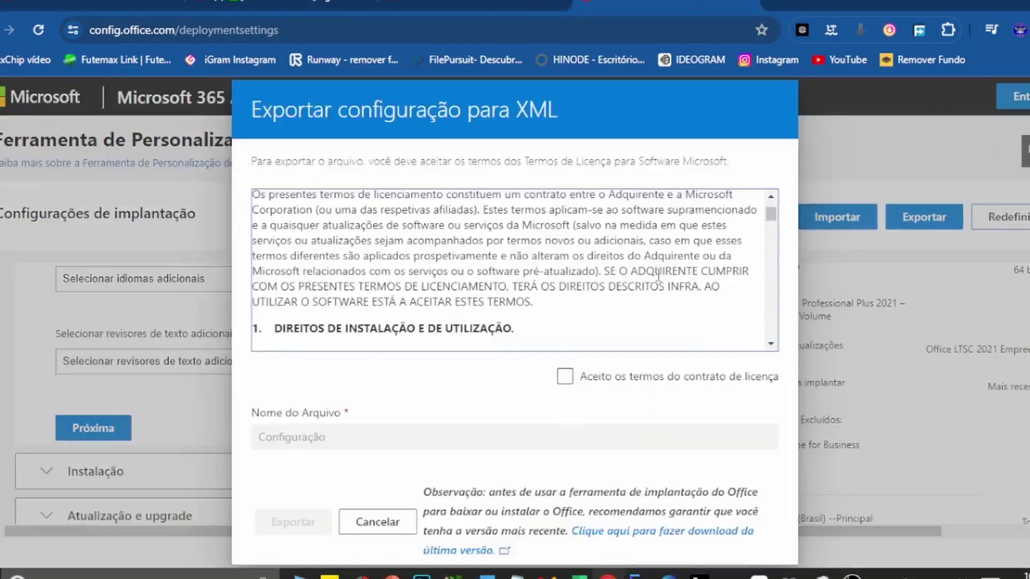
scroll(659, 275, down, 10)
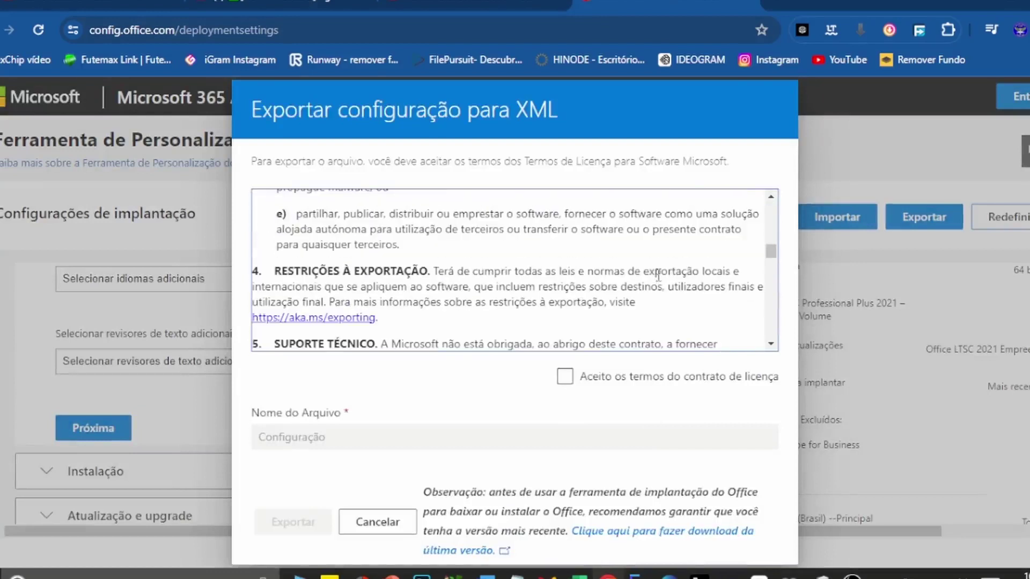
click(565, 377)
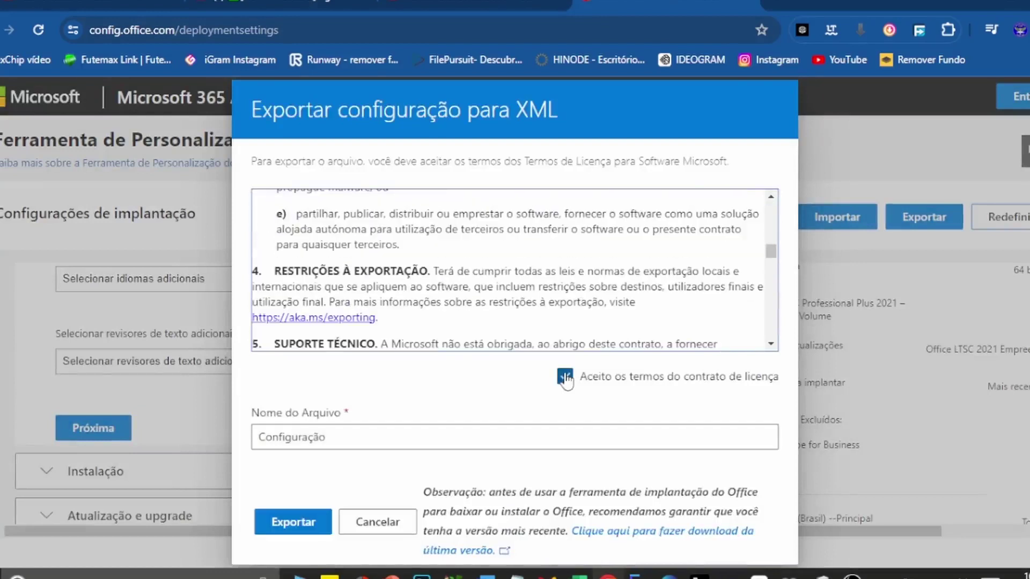
scroll(617, 265, down, 15)
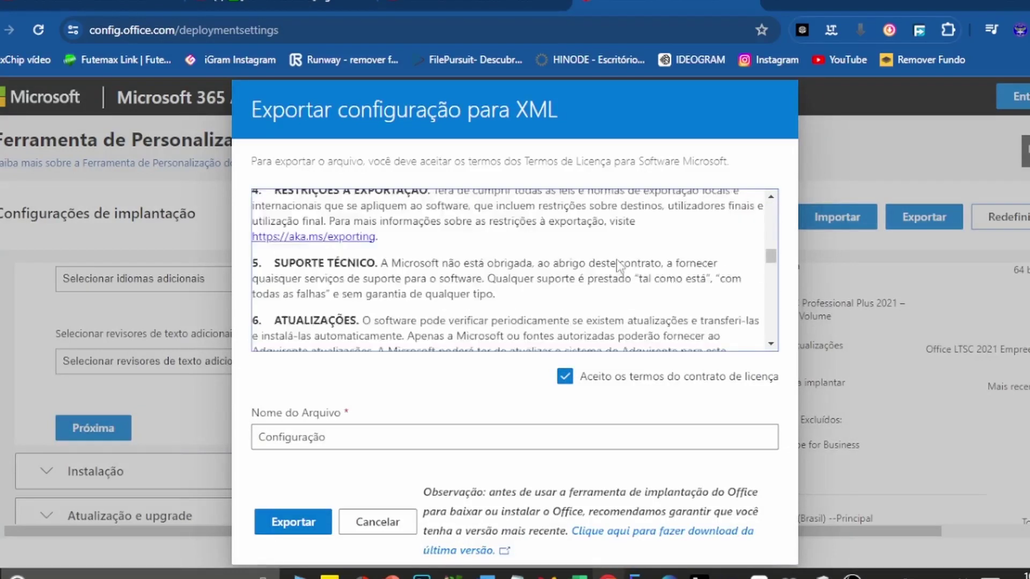
scroll(619, 265, down, 8)
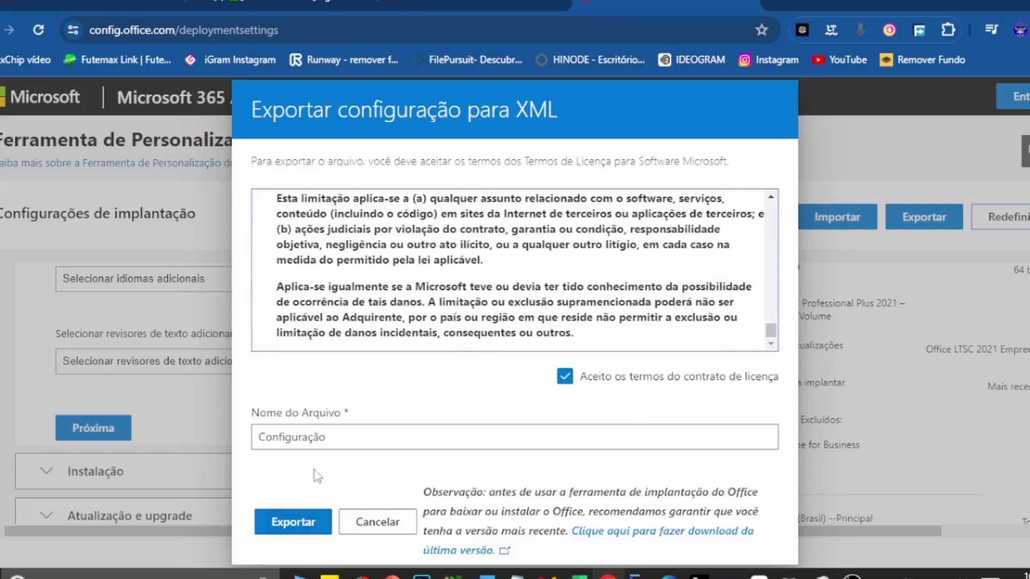
click(293, 520)
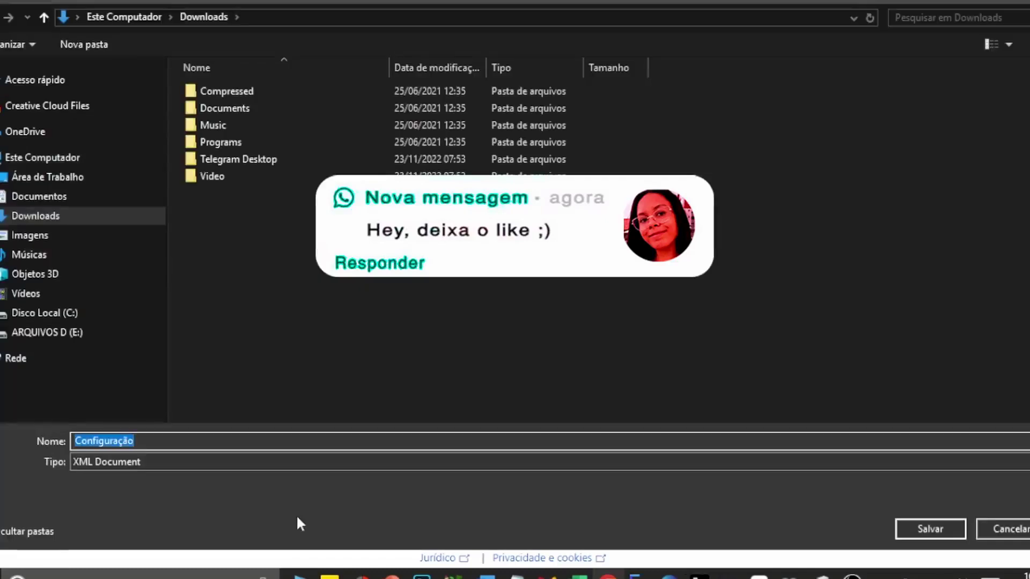
Step: Save the Configuração XML file in the MS OFFICE SETUP folder on Disco Local (C:) and show the downloaded file in its folder
click(76, 320)
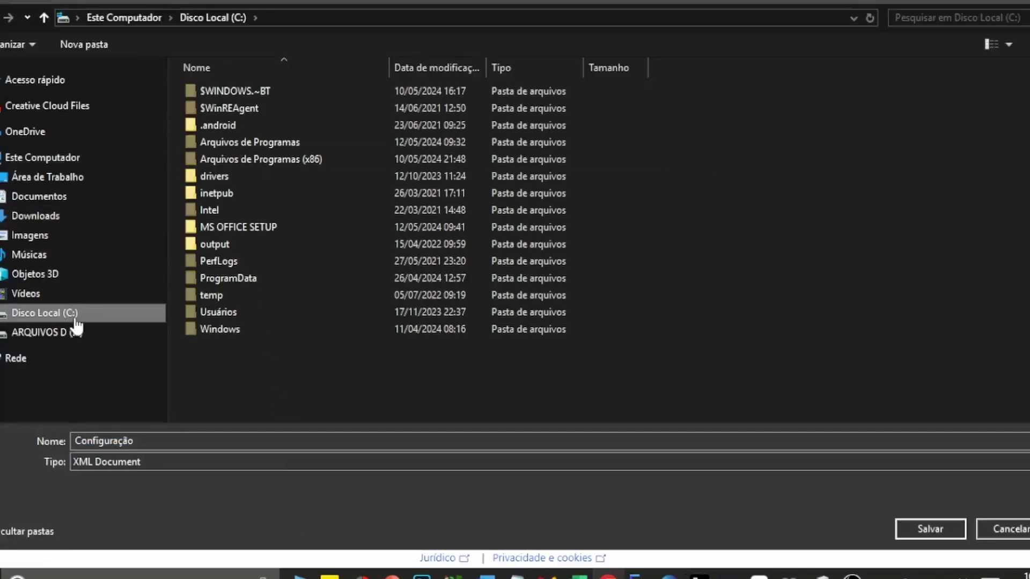
click(251, 229)
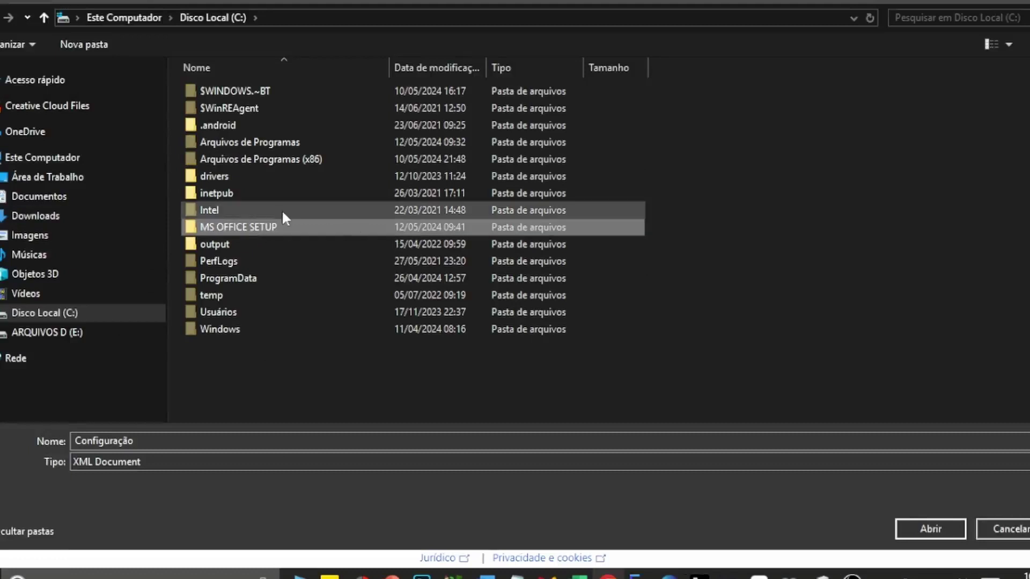
key(alt+Left)
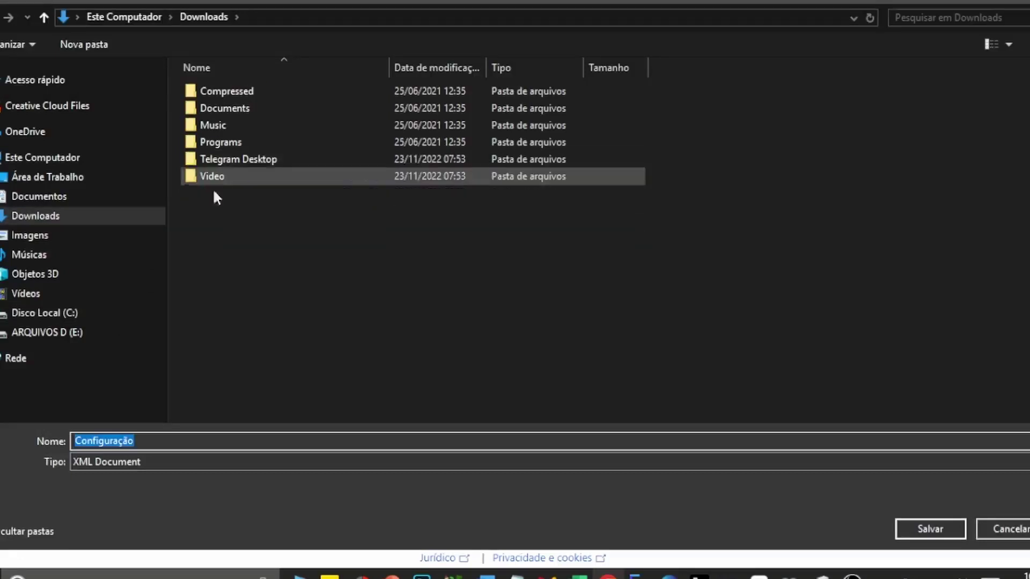
click(76, 321)
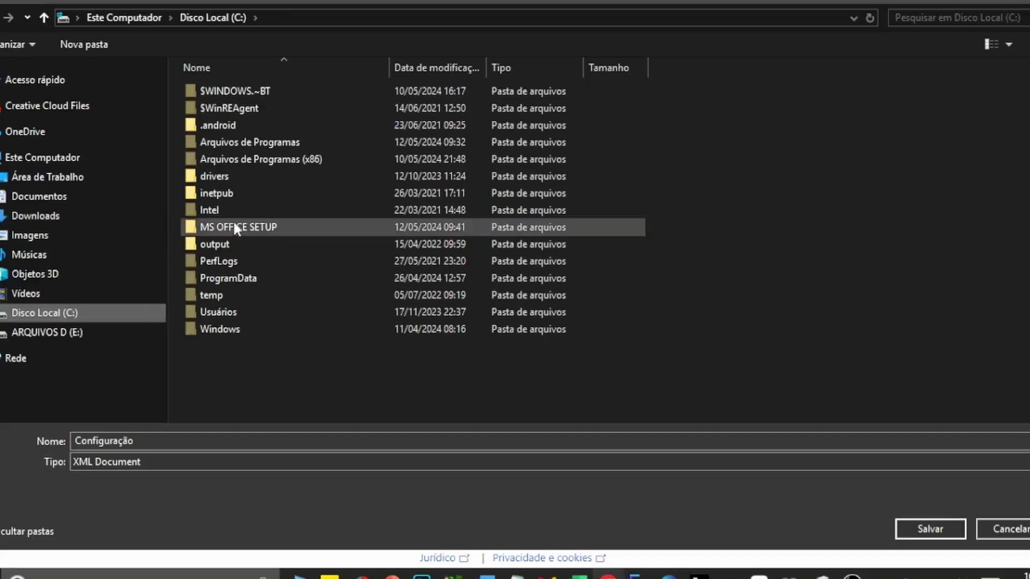
click(248, 227)
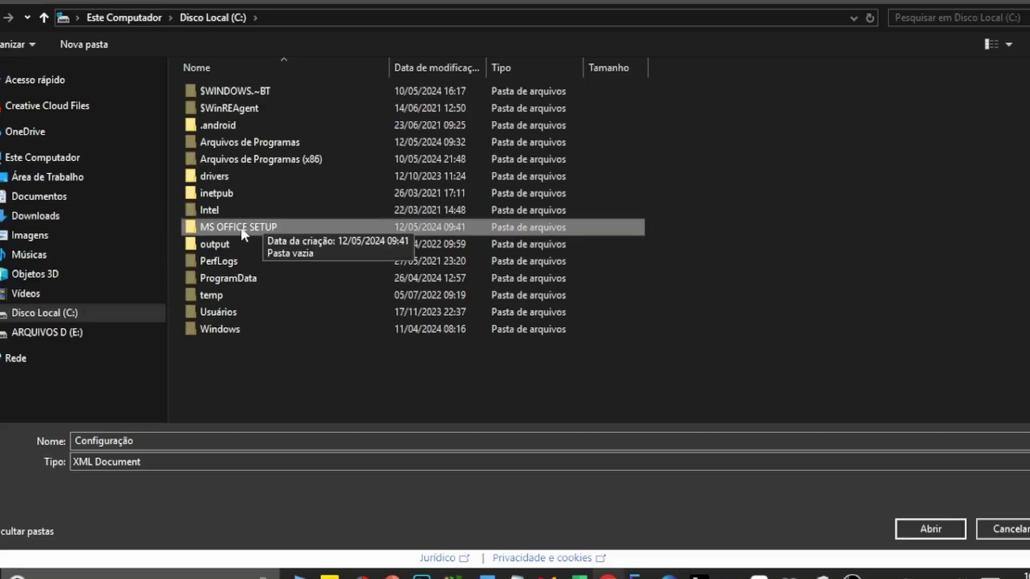
double_click(242, 229)
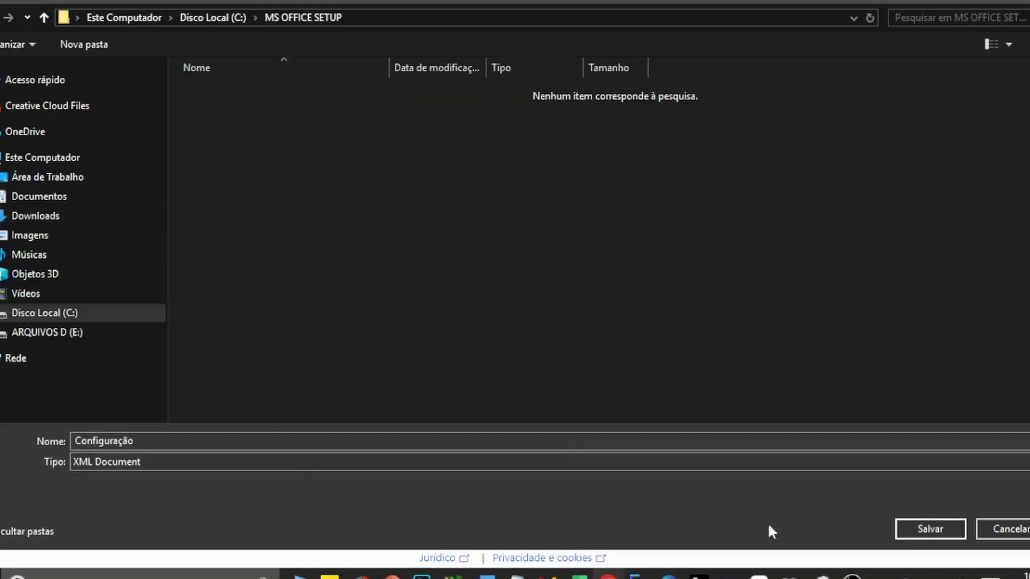
click(943, 530)
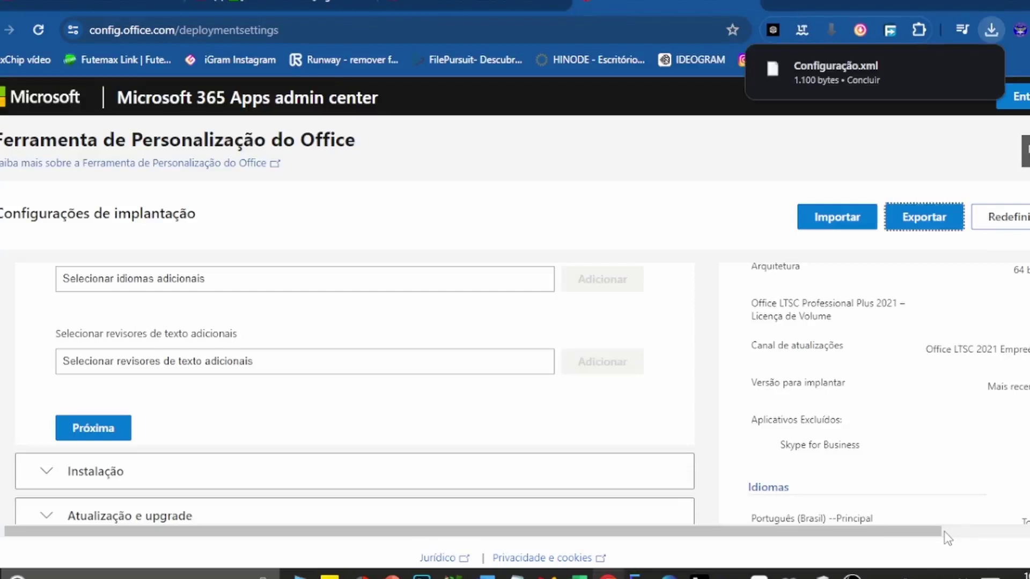
mouse_move(843, 80)
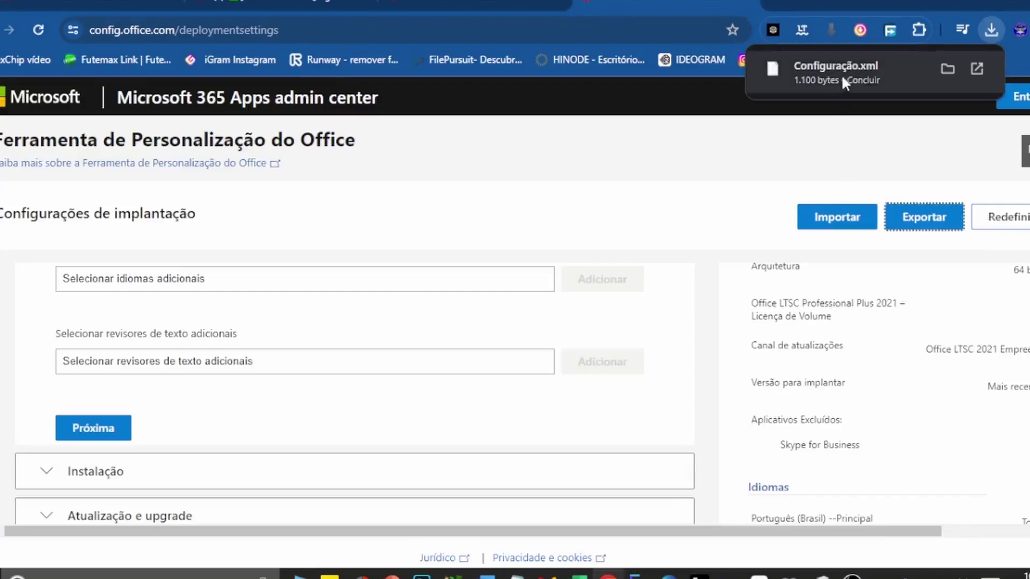
click(947, 68)
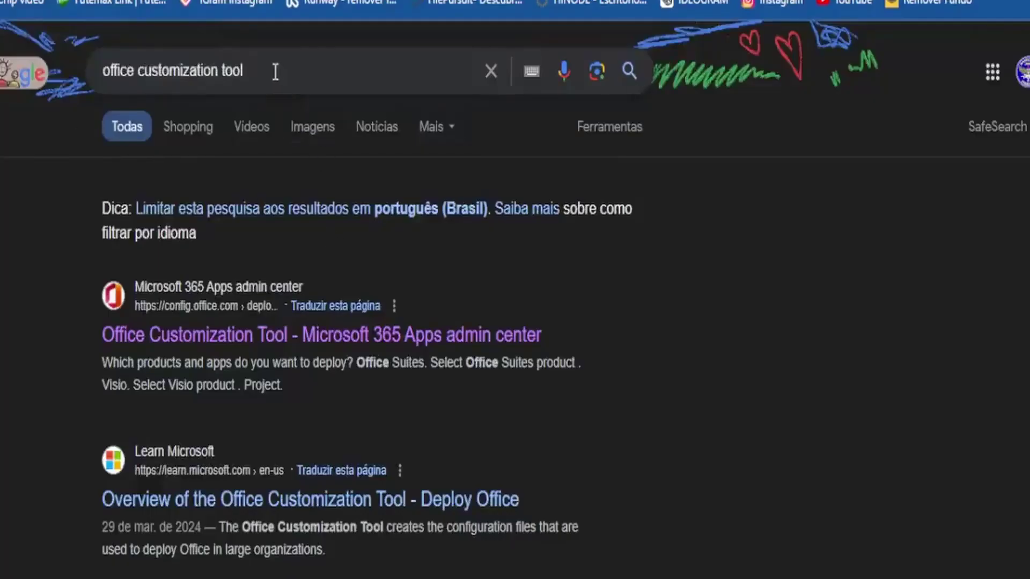
Step: Search Google for "Office Deployment Tool" and reach its Download Center page through the Suporte da Microsoft result
drag(275, 72, 101, 75)
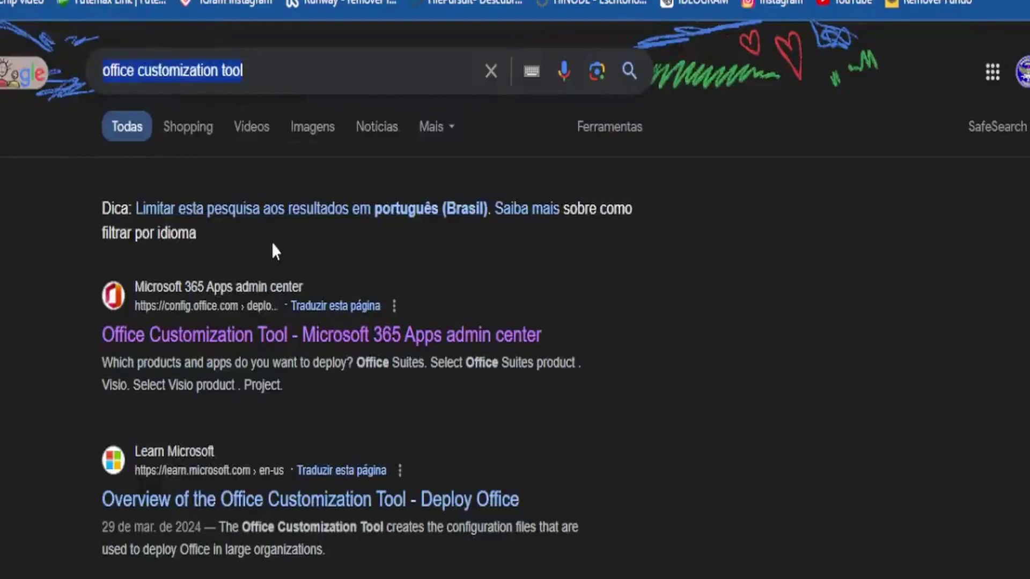
key(BackSpace)
text(Office Deployment Tool)
drag(272, 72, 102, 72)
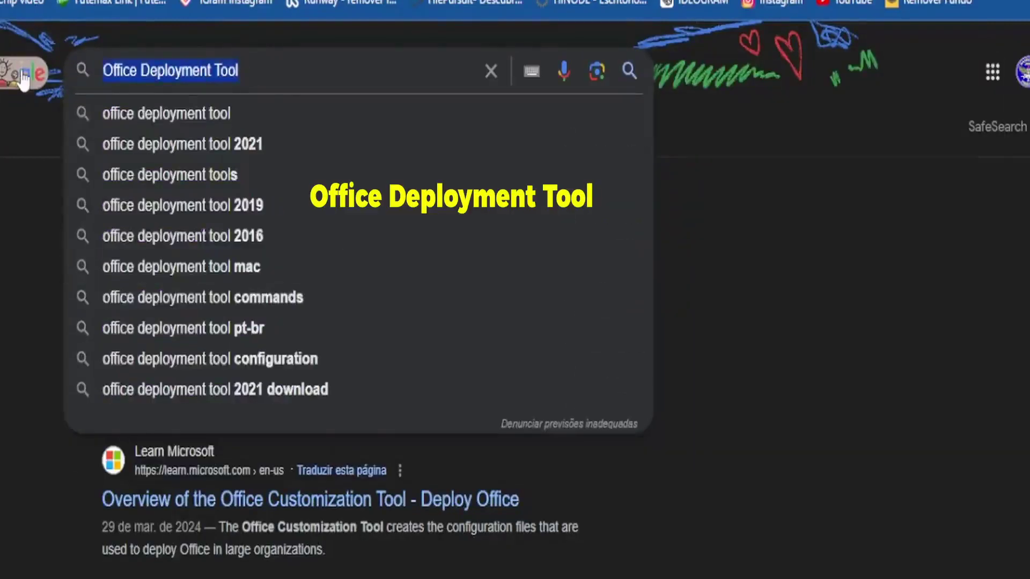
key(Return)
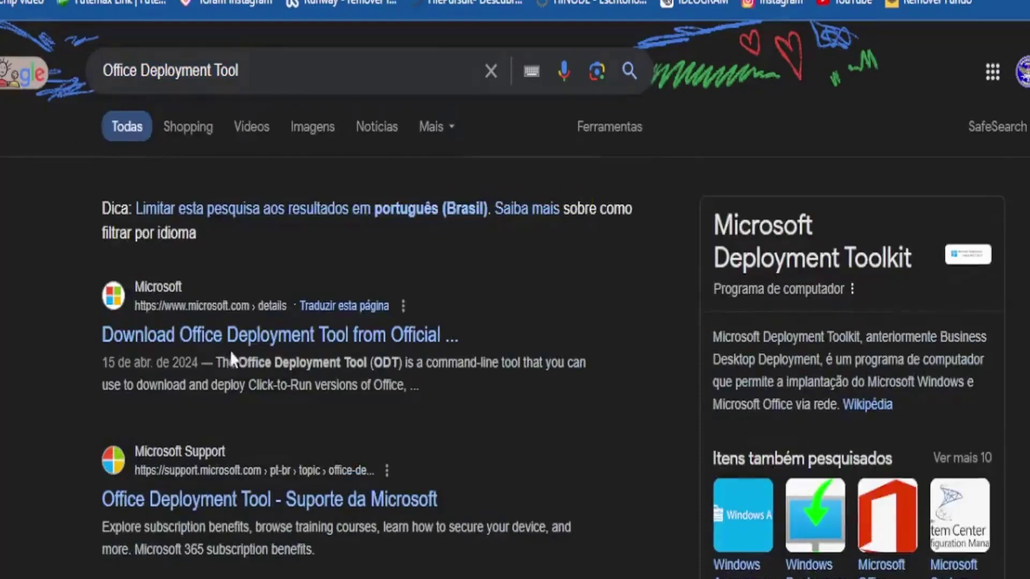
click(285, 499)
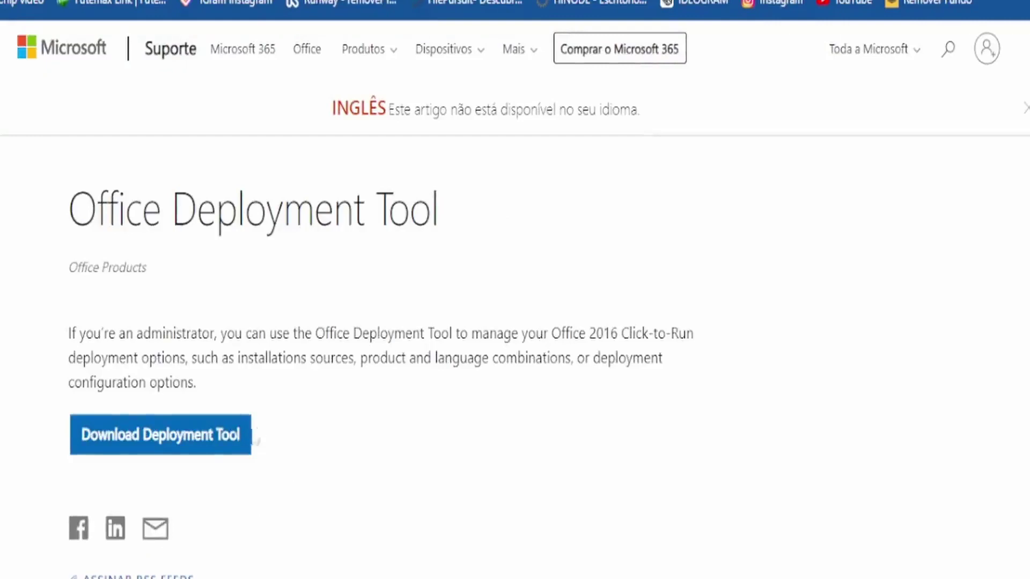
click(194, 443)
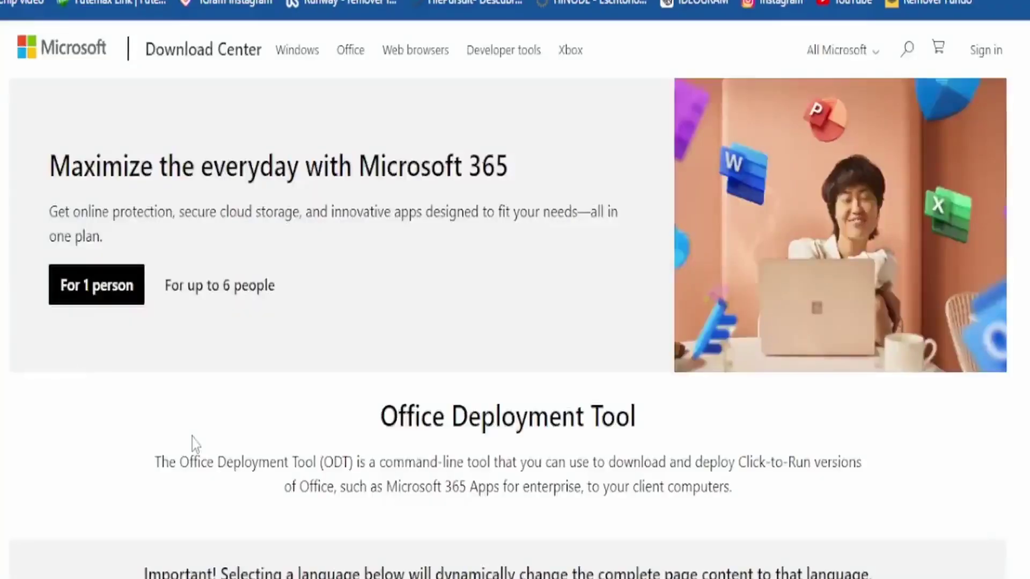
Step: Dismiss the translation prompt and start downloading the Office Deployment Tool with English as the selected language
scroll(592, 115, down, 2)
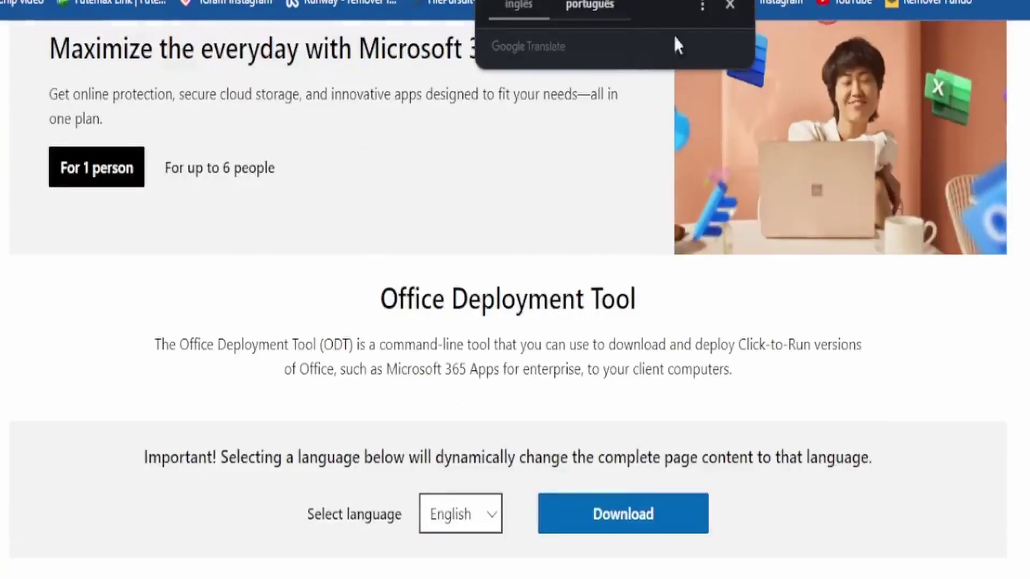
click(729, 5)
scroll(606, 215, down, 2)
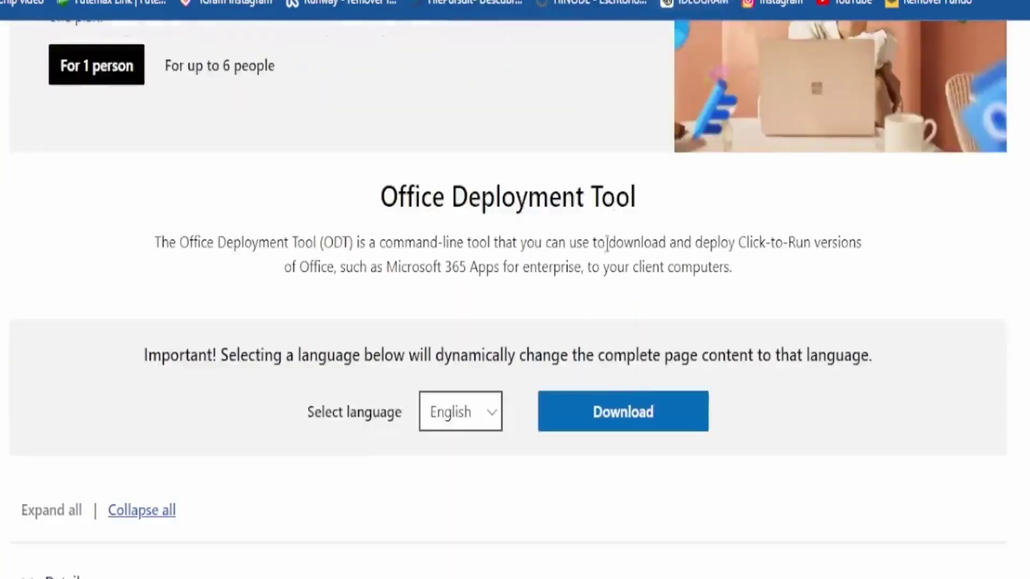
click(494, 418)
click(449, 442)
click(699, 422)
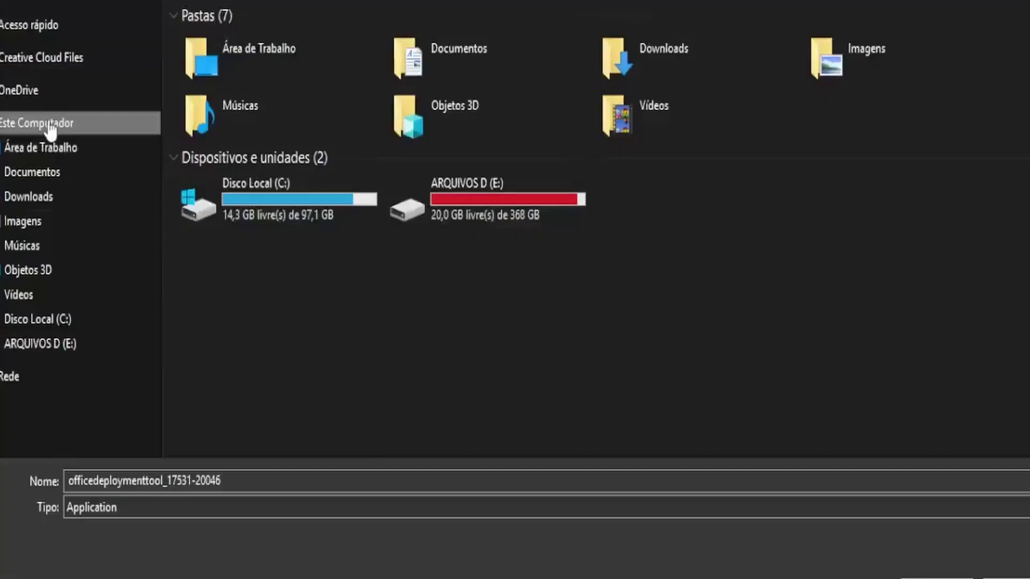
double_click(274, 199)
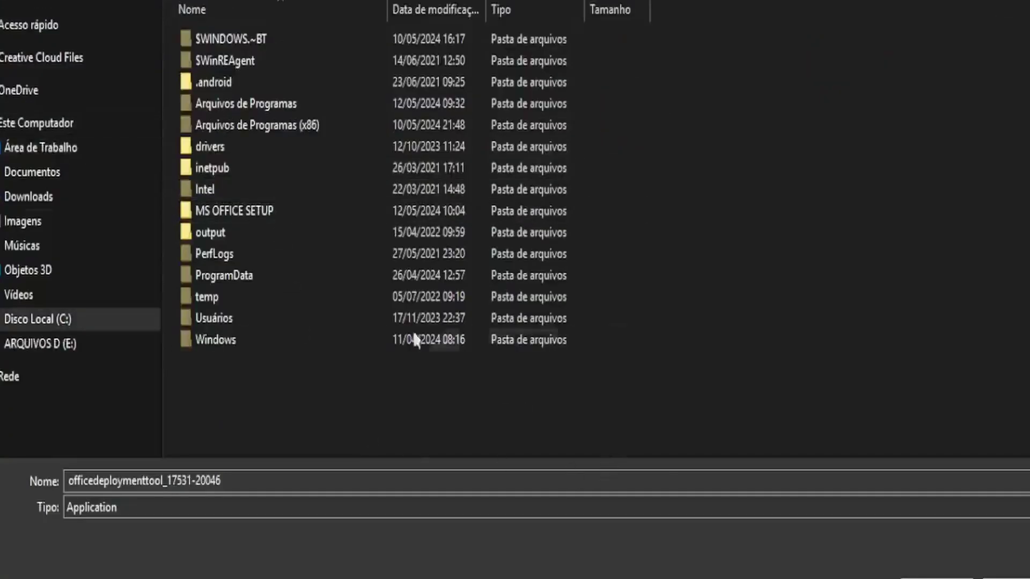
double_click(273, 211)
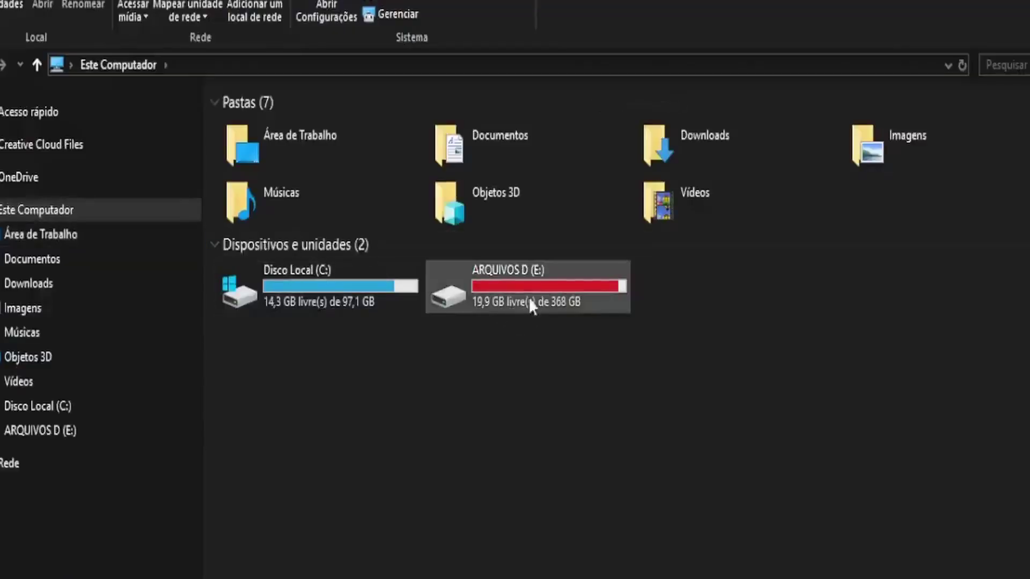
double_click(301, 283)
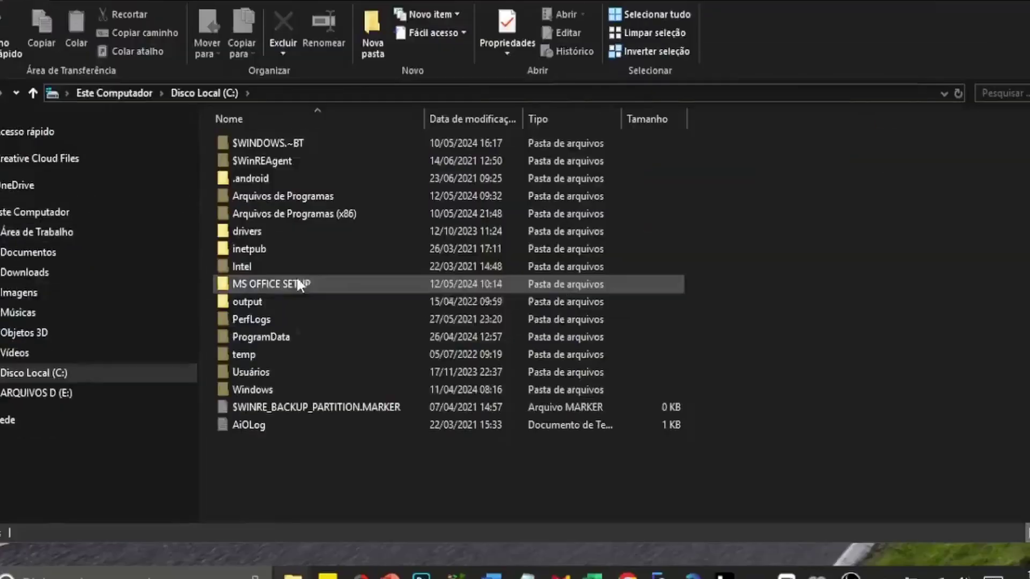
click(297, 285)
double_click(298, 285)
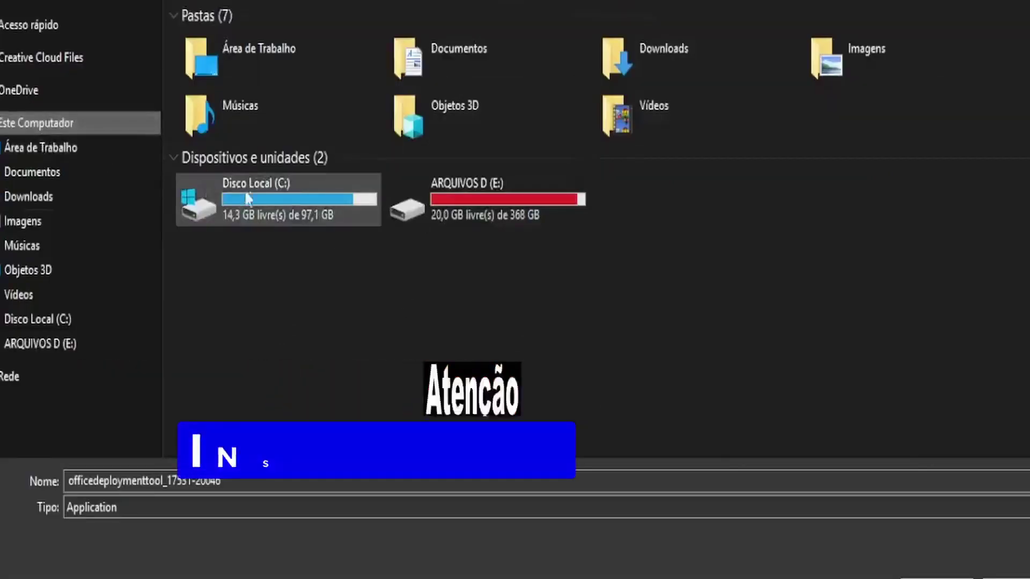
double_click(275, 195)
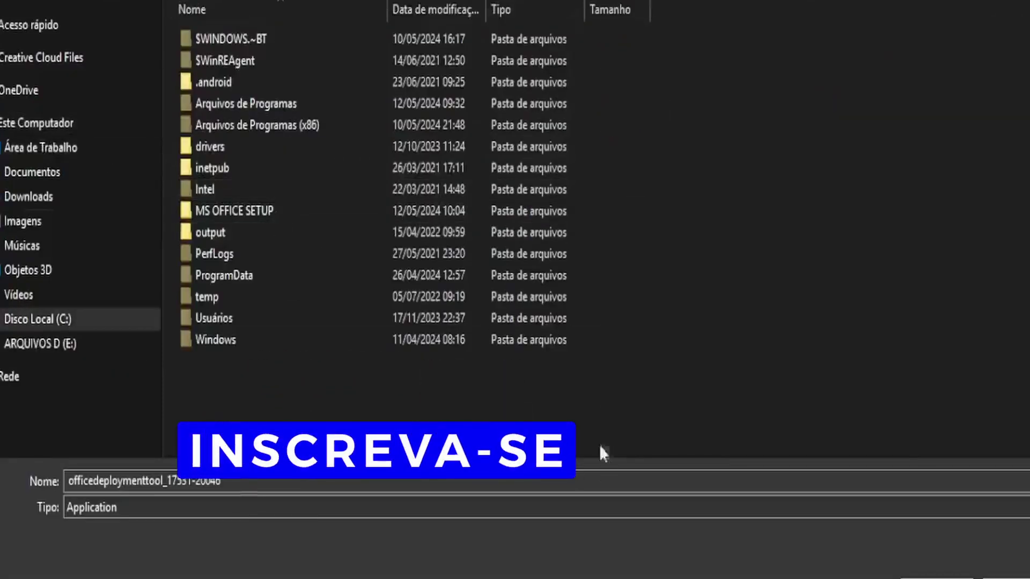
click(274, 211)
double_click(274, 211)
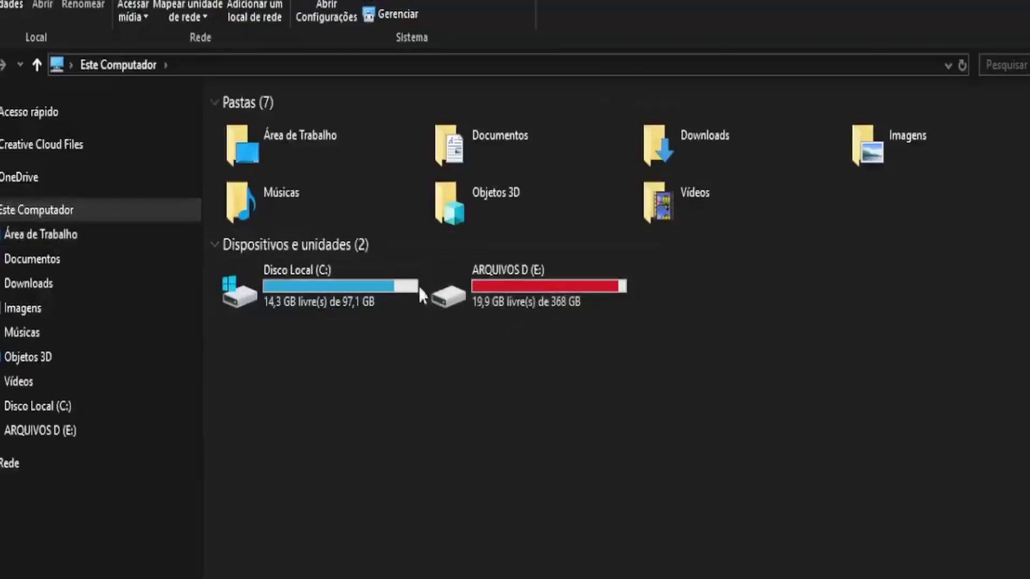
double_click(415, 296)
double_click(295, 283)
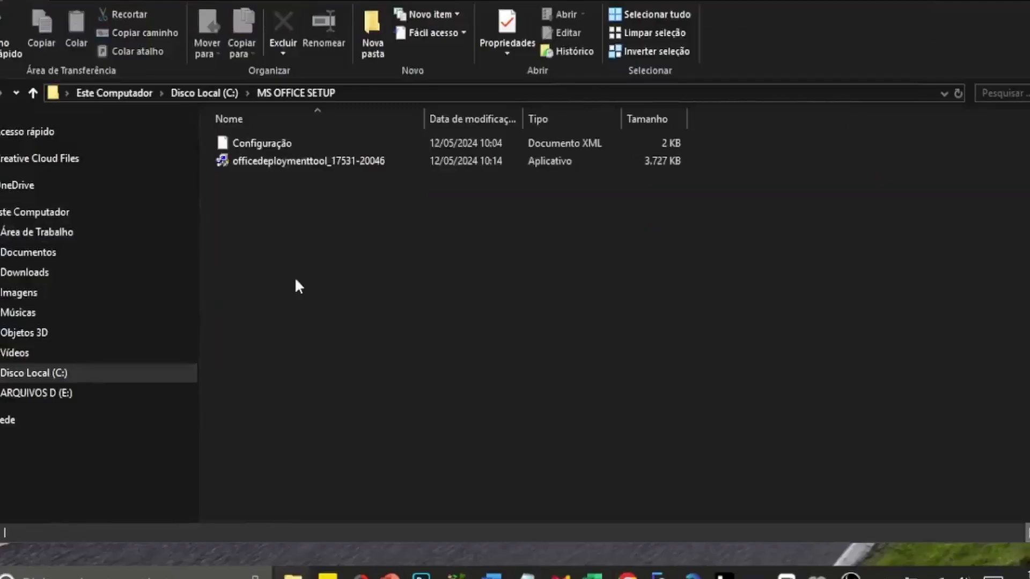
click(301, 163)
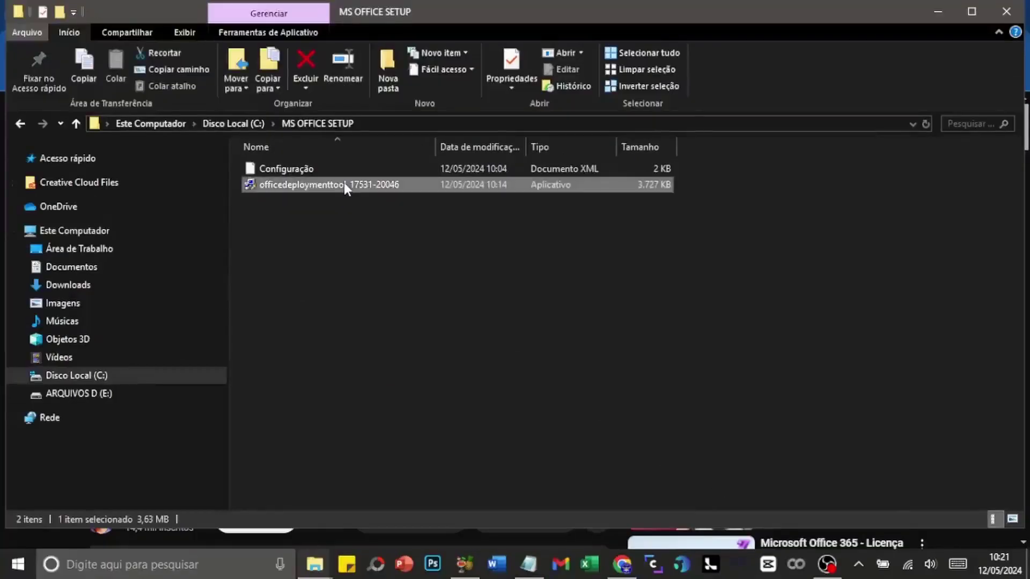
double_click(344, 184)
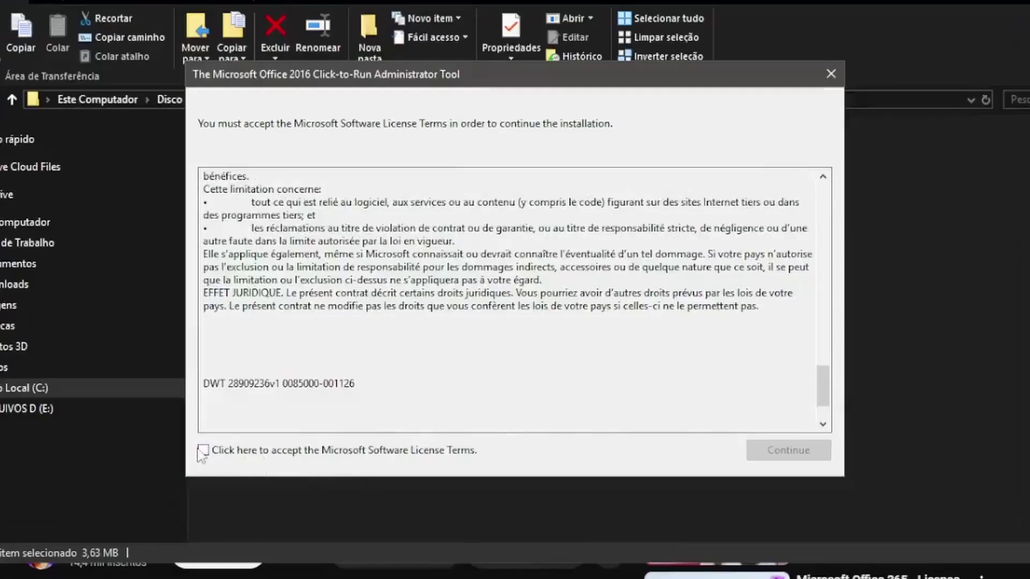
click(202, 449)
scroll(470, 408, down, 2)
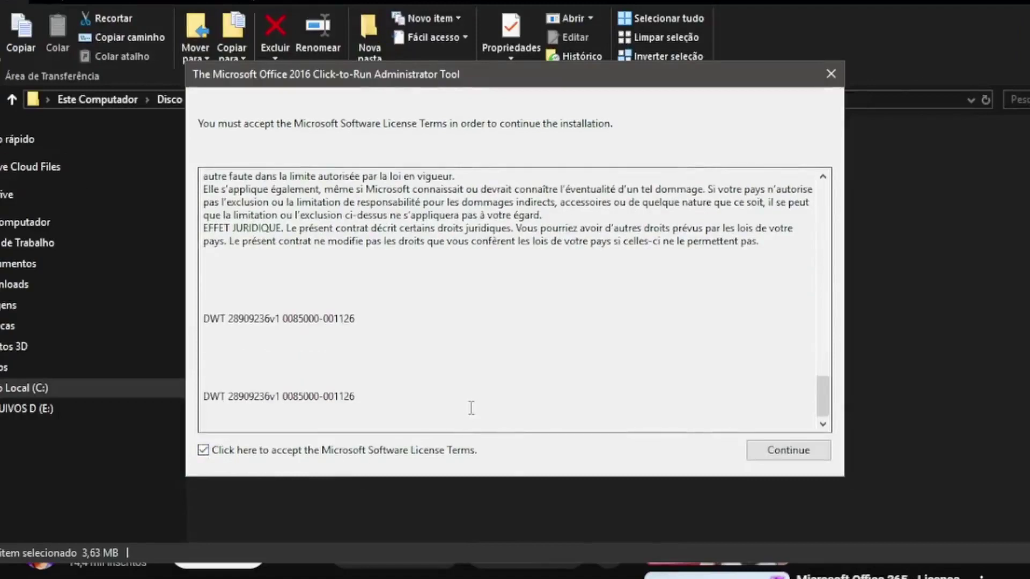
click(787, 450)
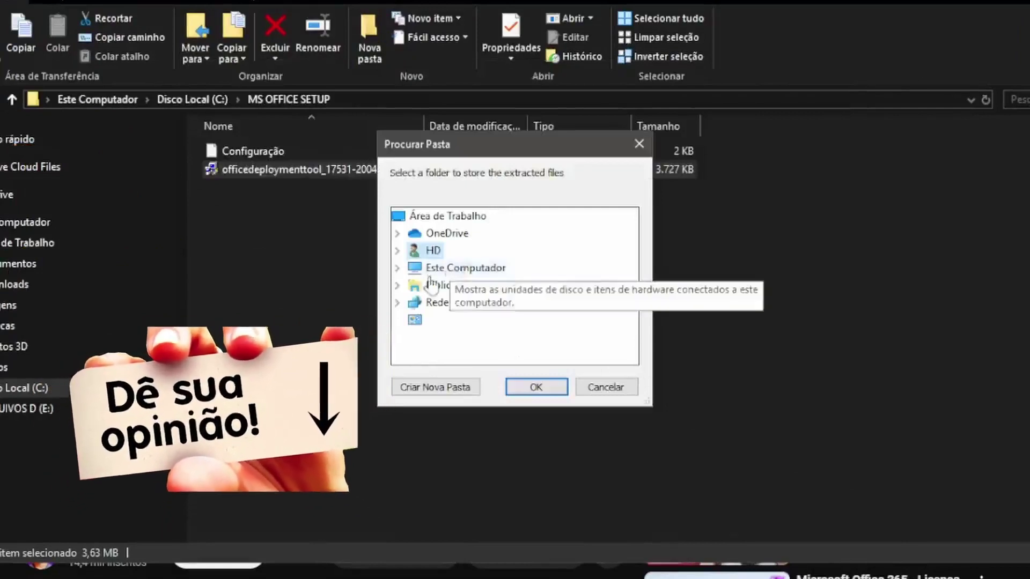
Step: Extract the tool's files into the MS OFFICE SETUP folder on Disco Local (C:) and close the completion message
click(397, 268)
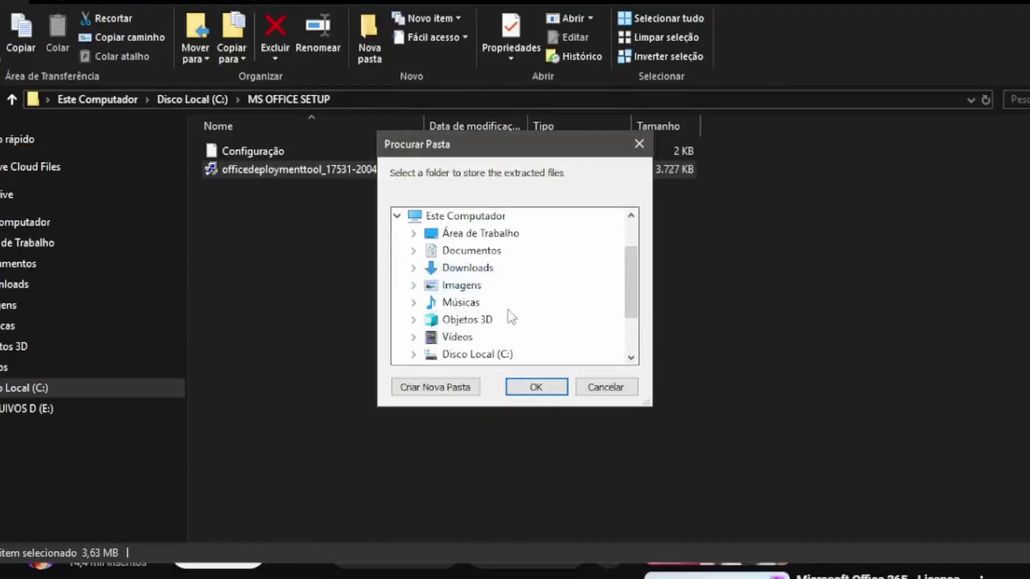
scroll(508, 316, down, 1)
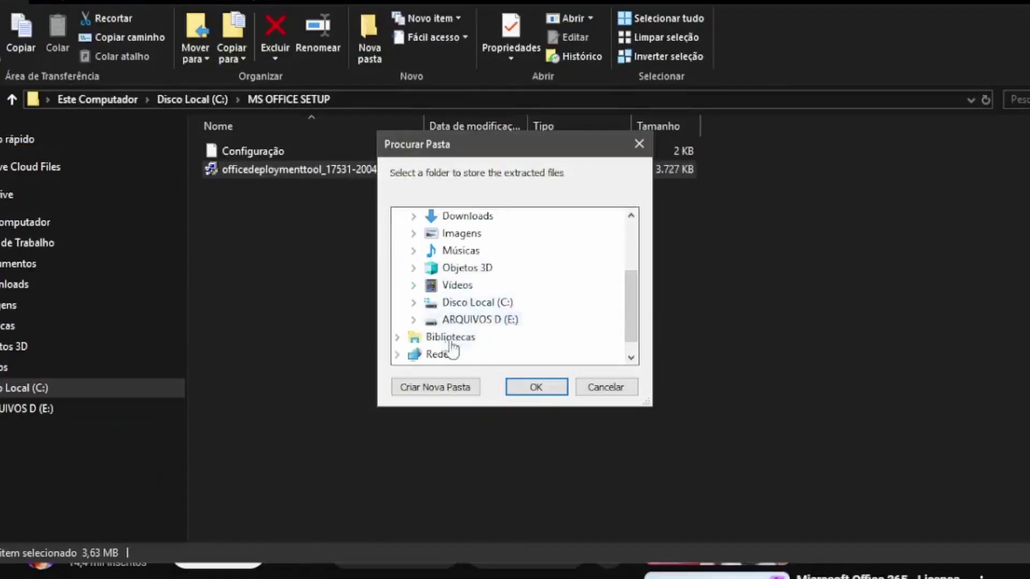
click(413, 302)
scroll(484, 320, down, 1)
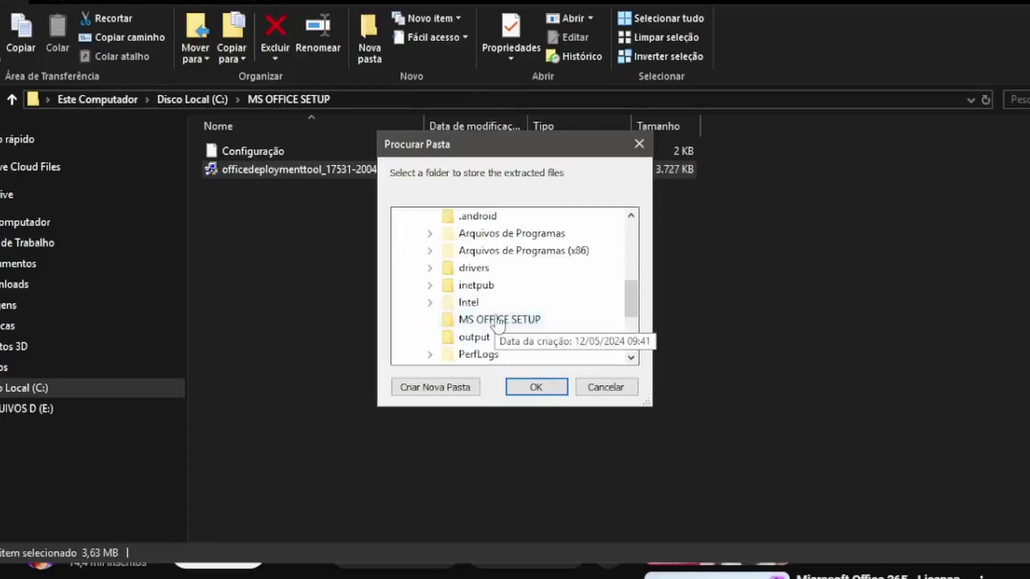
click(510, 321)
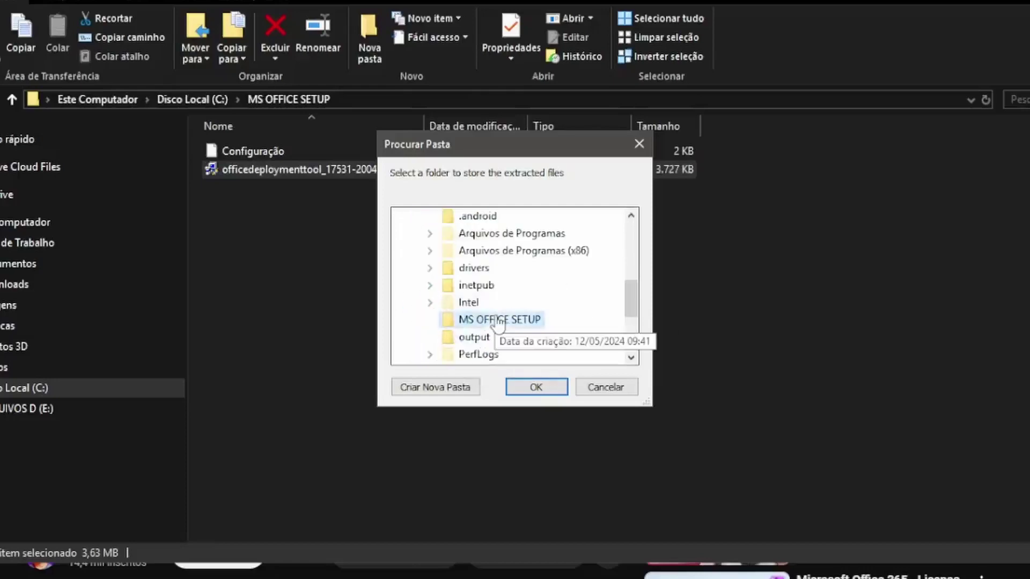
click(536, 387)
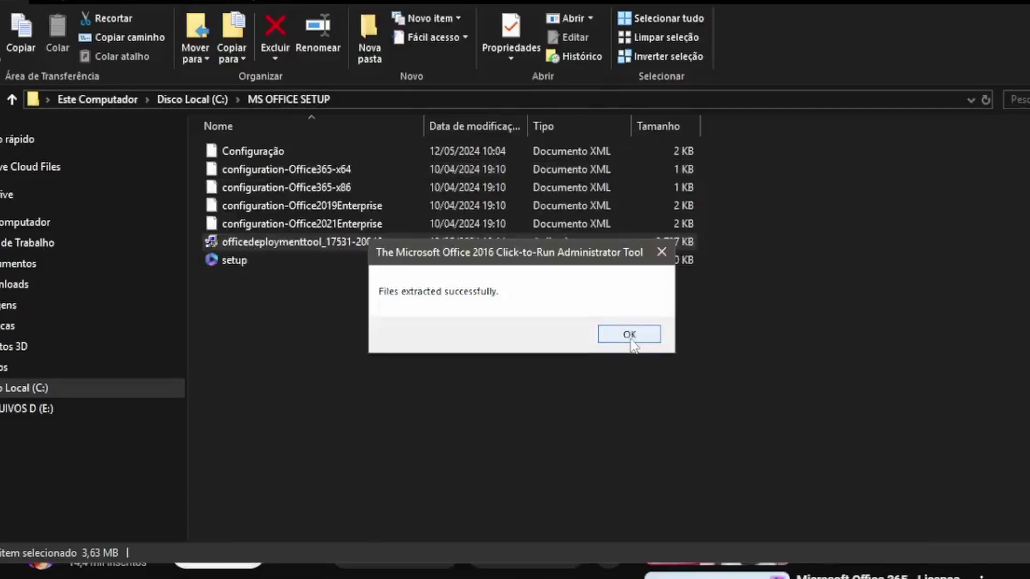
click(629, 334)
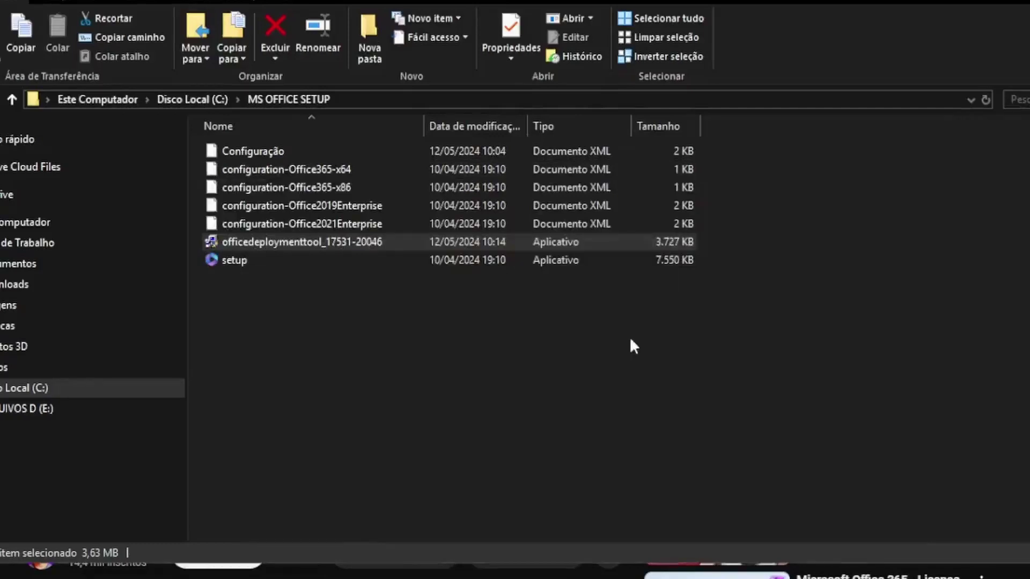
click(504, 371)
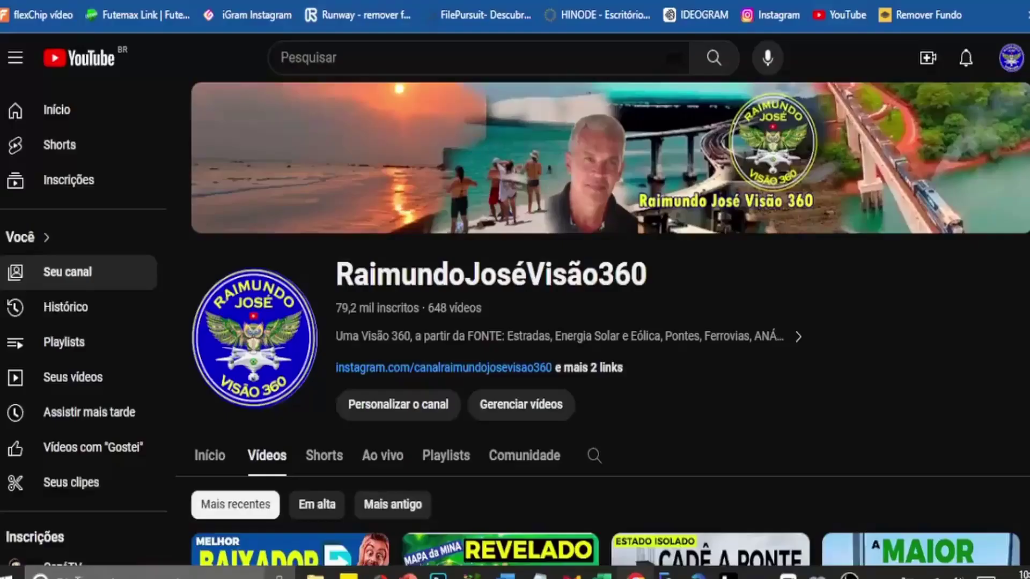
Step: Search Windows for "cmd", launch Prompt de Comando as administrator and reposition its window
key(super+s)
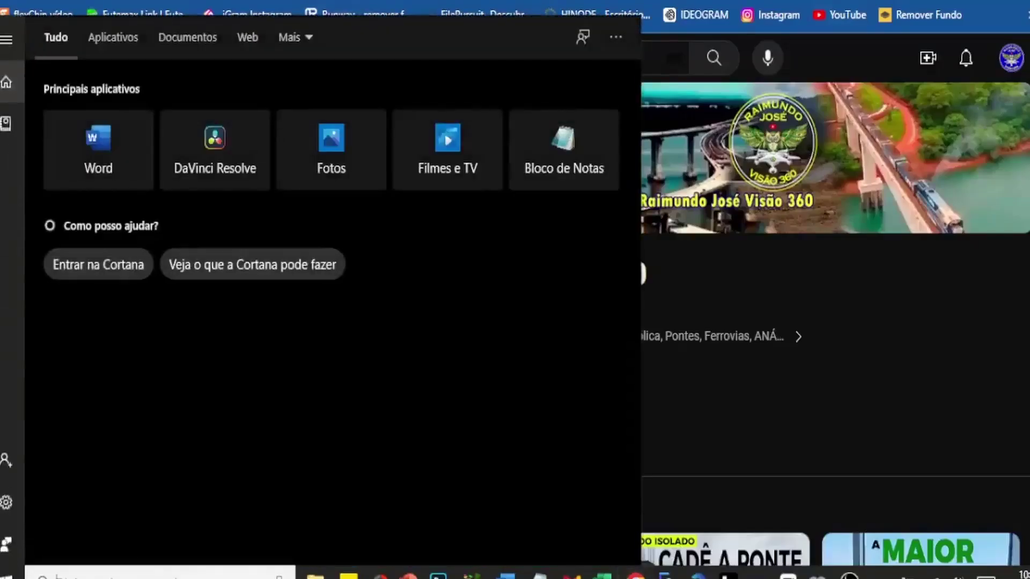
text(cmd)
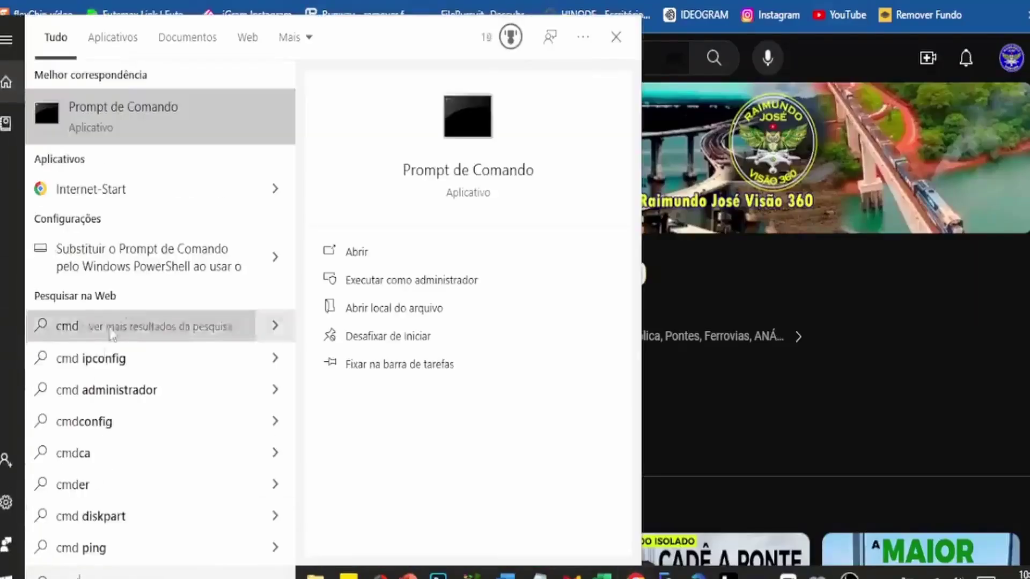
click(410, 281)
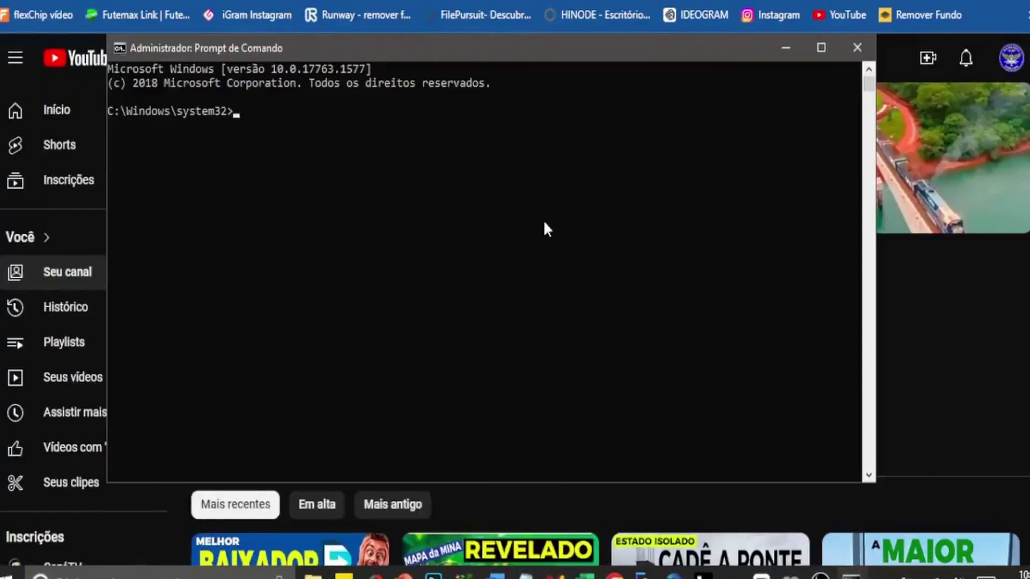
drag(512, 57, 692, 94)
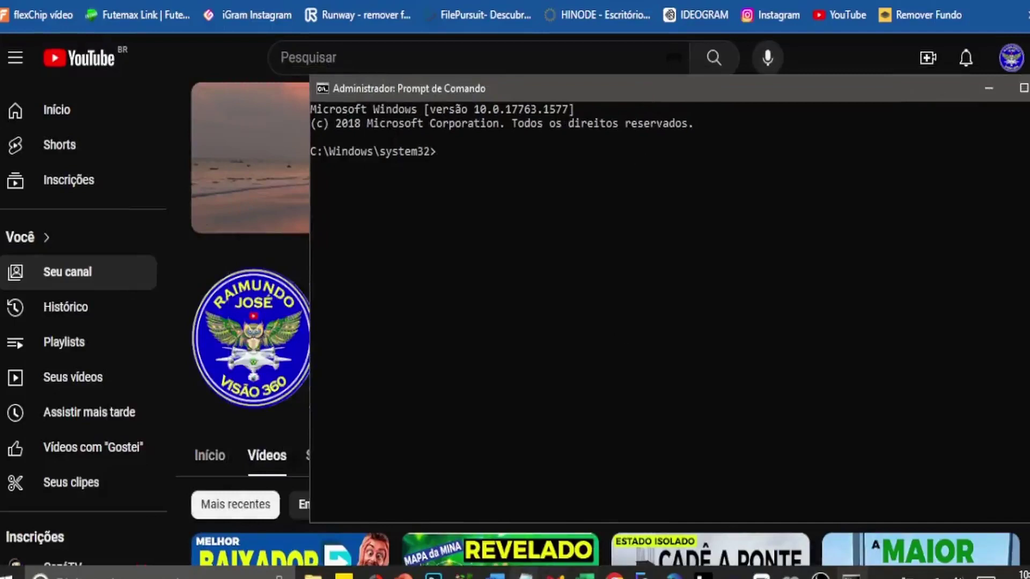
Step: Take the CD\ command from the Pacote_Office_Passo_a_Passo notes and run it in the command prompt
click(526, 572)
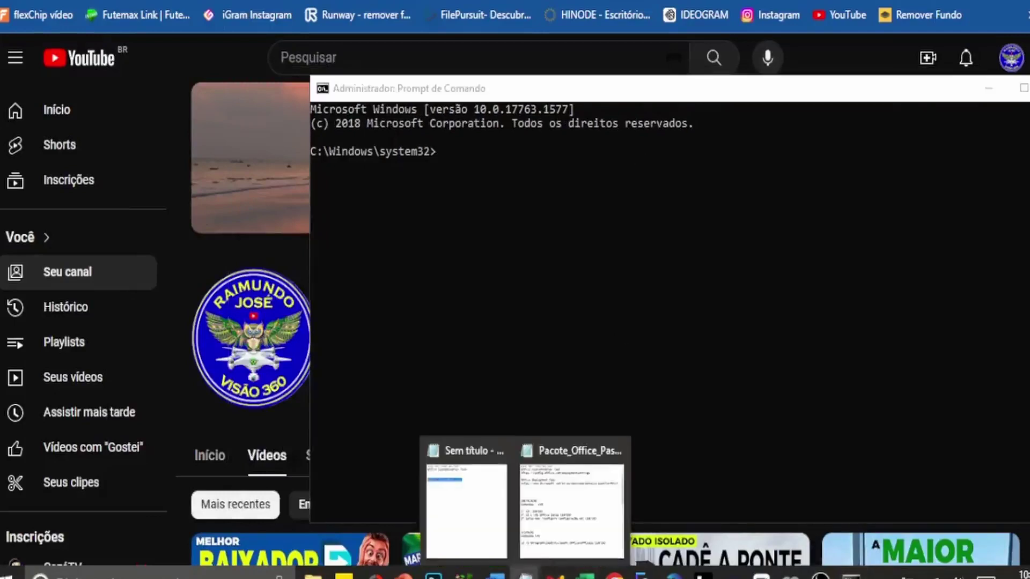
click(530, 521)
key(alt+Tab)
text(CD\)
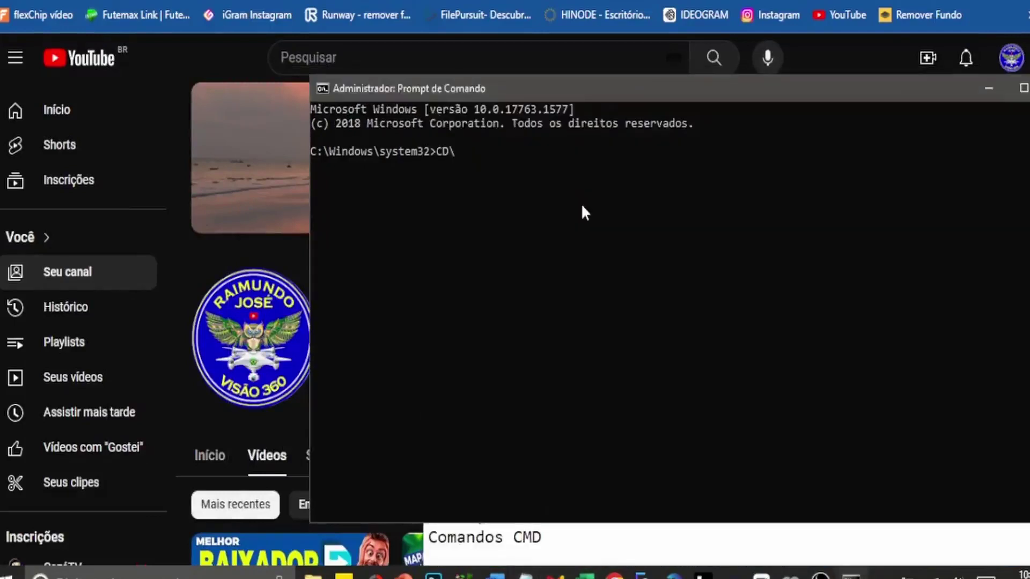
key(Return)
click(568, 504)
key(Return)
click(527, 574)
key(Return)
Step: Copy "CD C:\MS Office Setup" from the Pacote_Office_Passo_a_Passo notes and run it in the command prompt
click(526, 575)
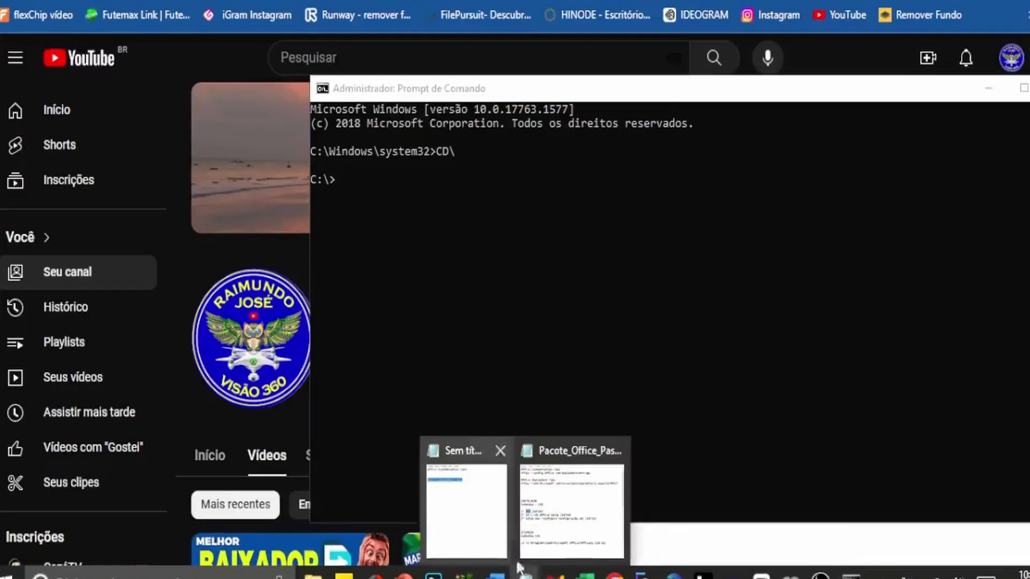
click(542, 526)
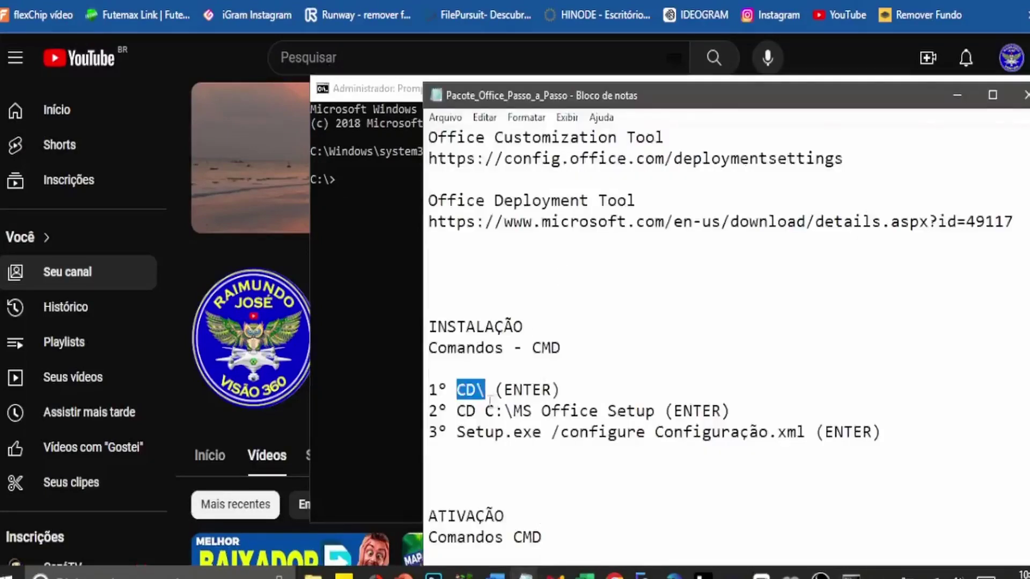
drag(458, 411, 658, 411)
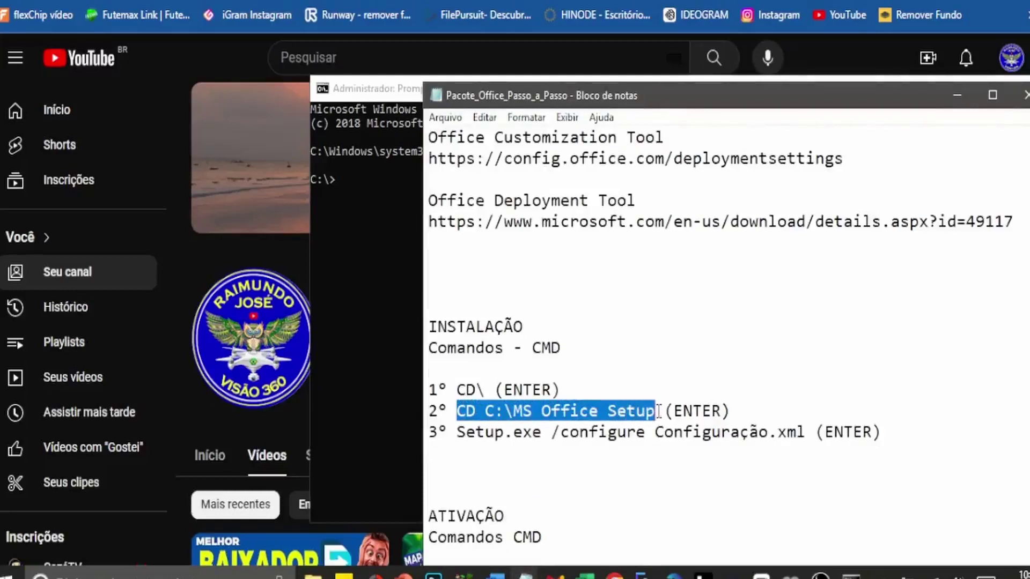
click(354, 205)
text(CD C:\MS Office Setup)
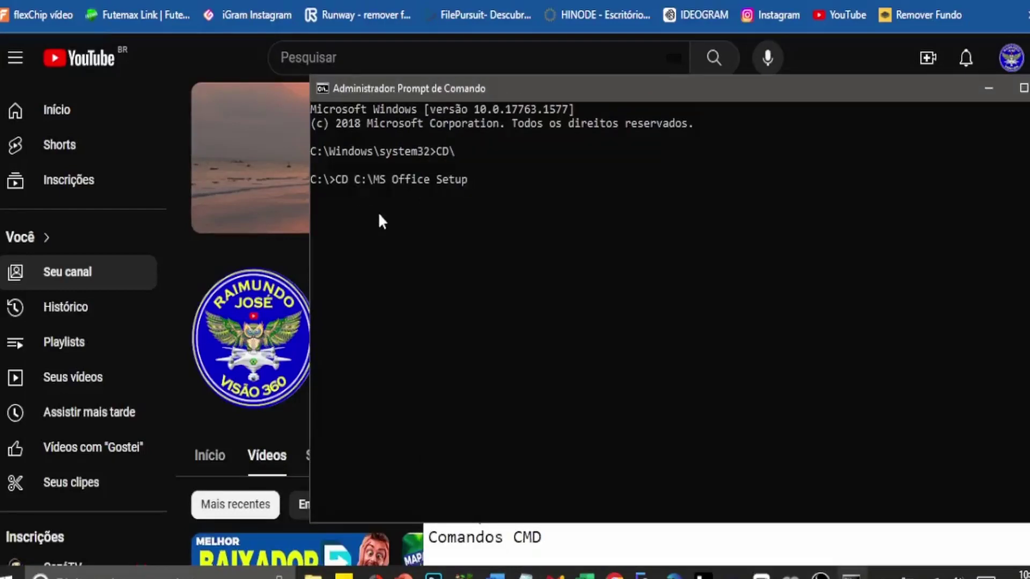
key(Return)
key(Return)
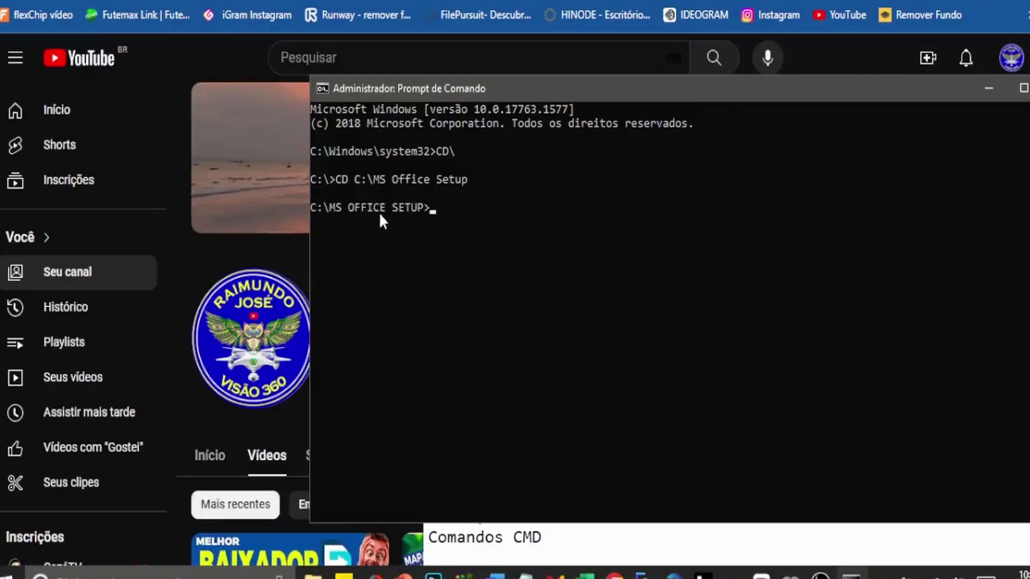